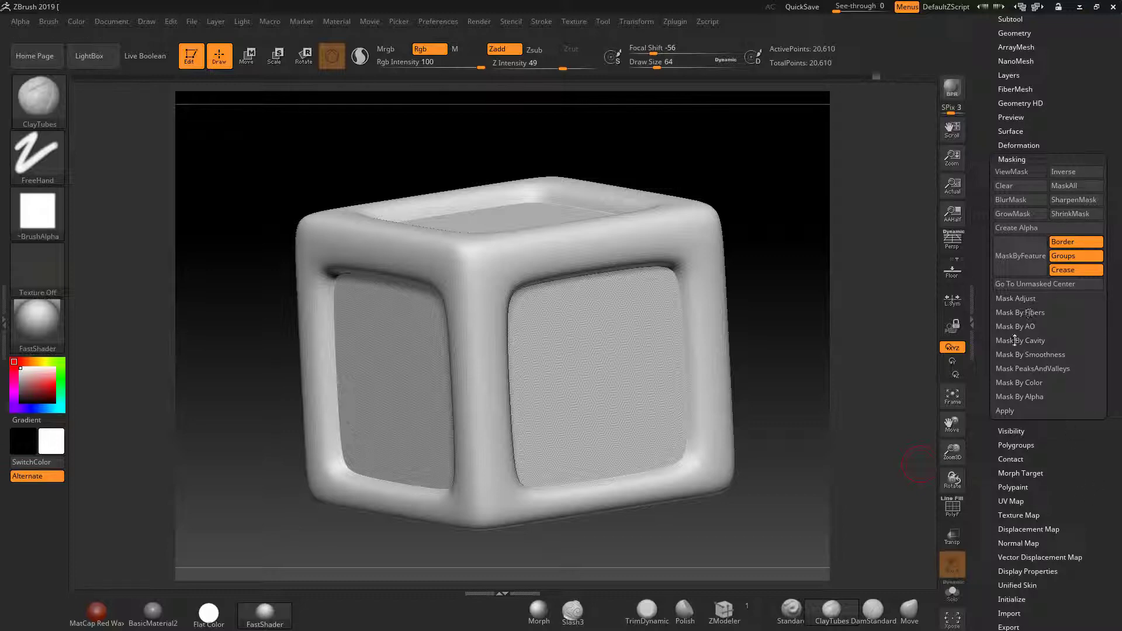
# Step: Toggle the mask display and turn off the surface noise on the cube
pyautogui.click(1010, 172)
pyautogui.click(1011, 172)
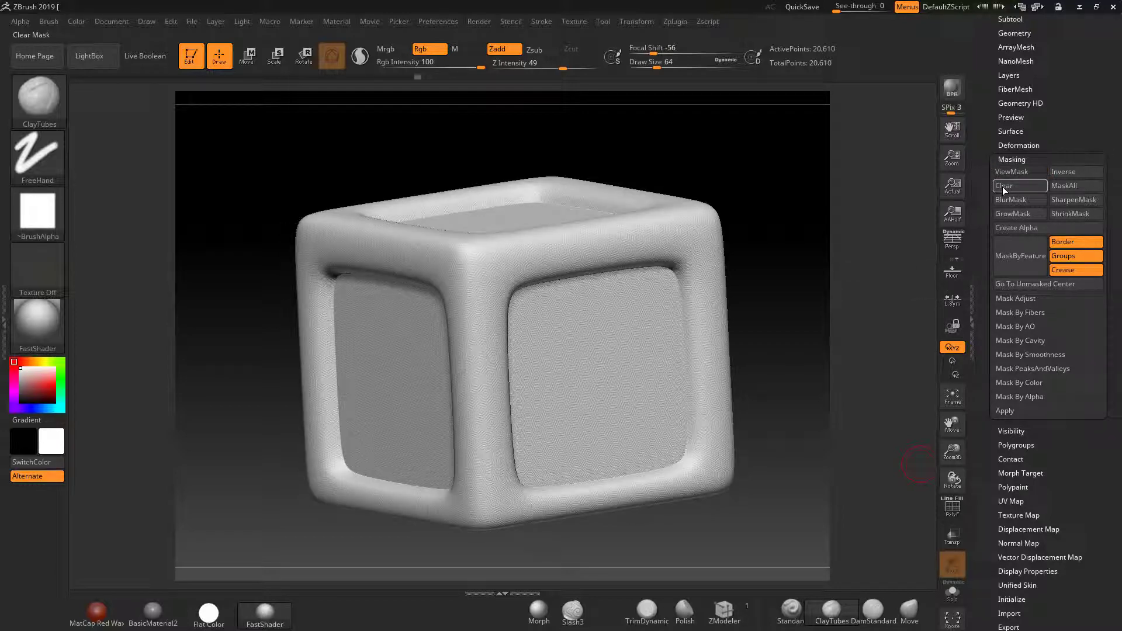
pyautogui.click(1011, 131)
pyautogui.click(1005, 144)
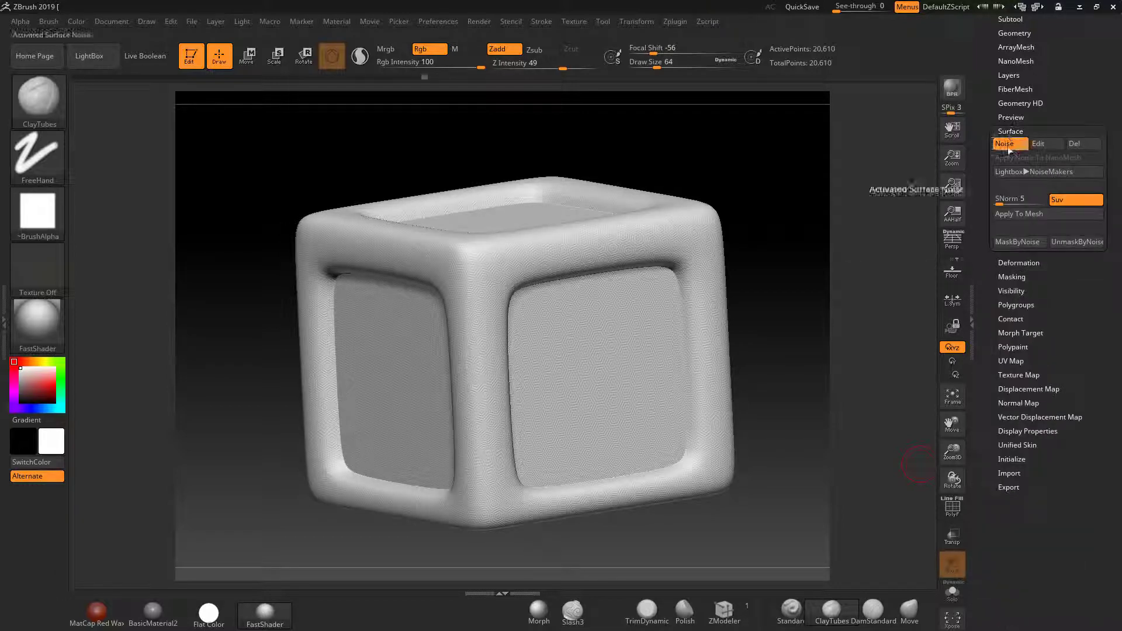
pyautogui.click(1005, 144)
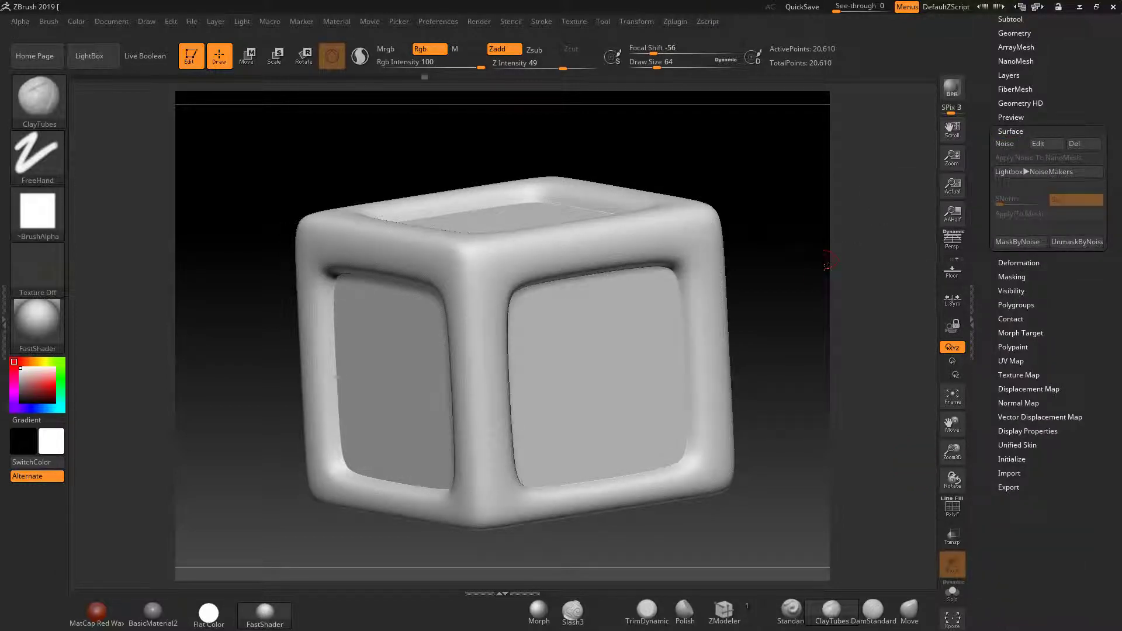
# Step: Isolate the polygroup of the cube's inset panels and set the active colour to bright red
pyautogui.keyDown('ctrl'); pyautogui.keyDown('shift'); pyautogui.click(592, 369); pyautogui.keyUp('shift'); pyautogui.keyUp('ctrl')
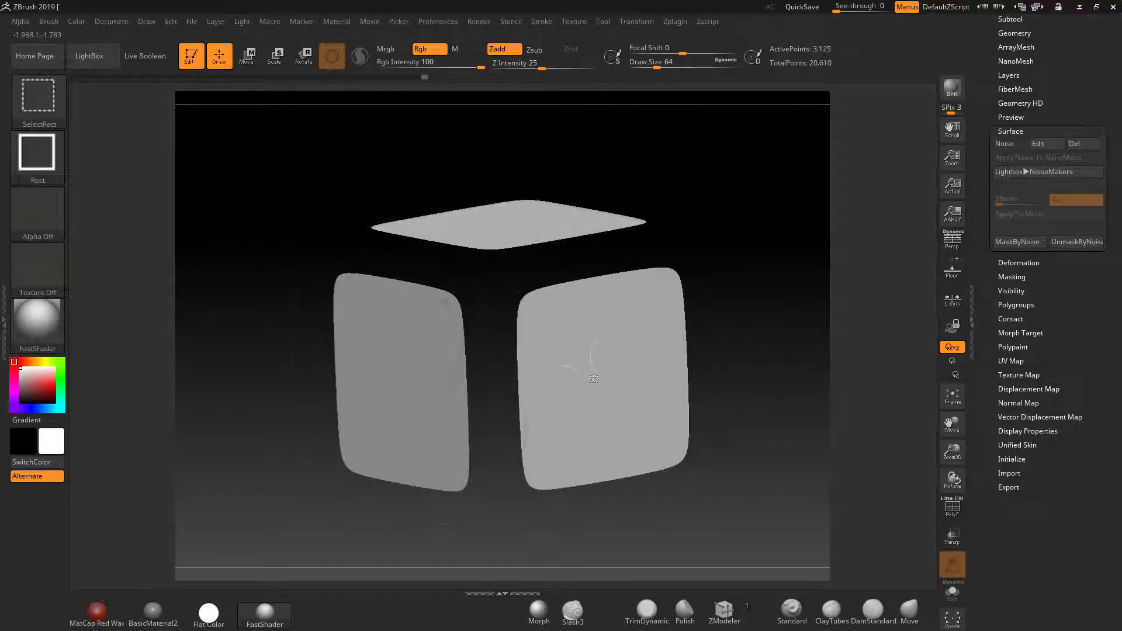
pyautogui.moveTo(30, 376); pyautogui.dragTo(54, 387)
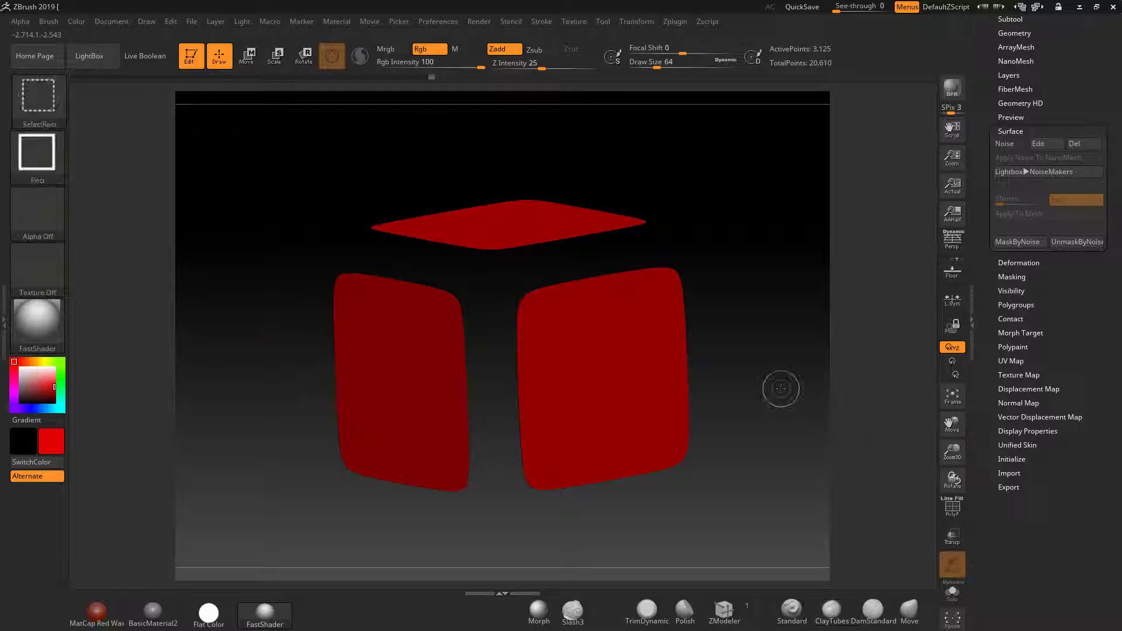
pyautogui.keyDown('ctrl'); pyautogui.keyDown('shift'); pyautogui.click(777, 423); pyautogui.keyUp('shift'); pyautogui.keyUp('ctrl')
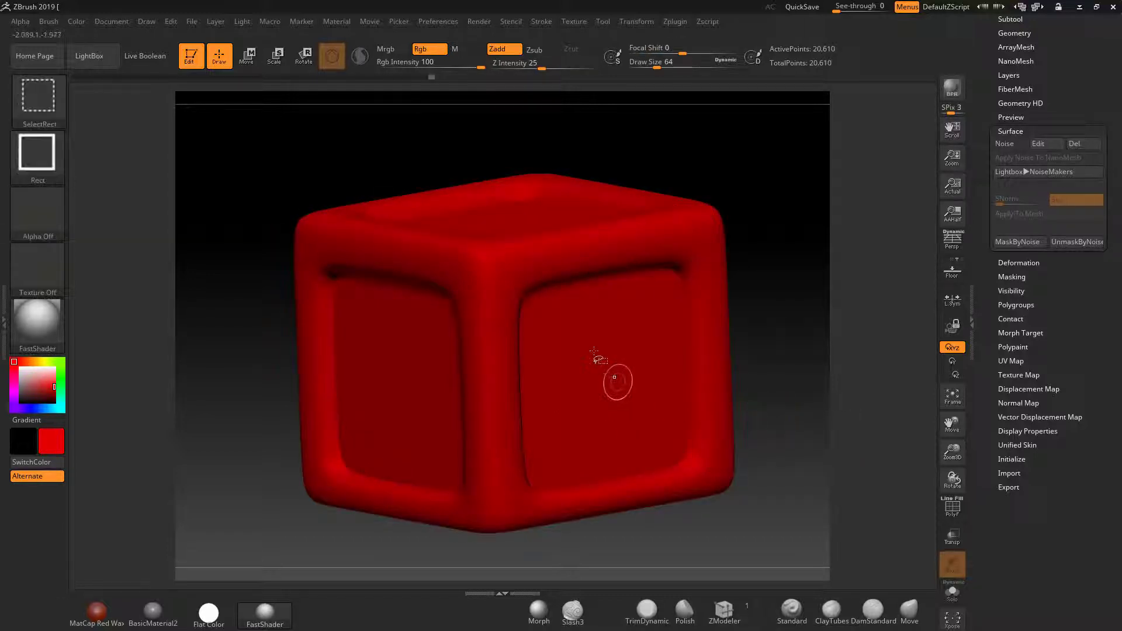
pyautogui.keyDown('ctrl'); pyautogui.keyDown('shift'); pyautogui.click(594, 350); pyautogui.keyUp('shift'); pyautogui.keyUp('ctrl')
# Step: Display the polyframe and compare the frame and panel polygroups, ending with only the panels visible and the polyframe hidden
pyautogui.click(952, 507)
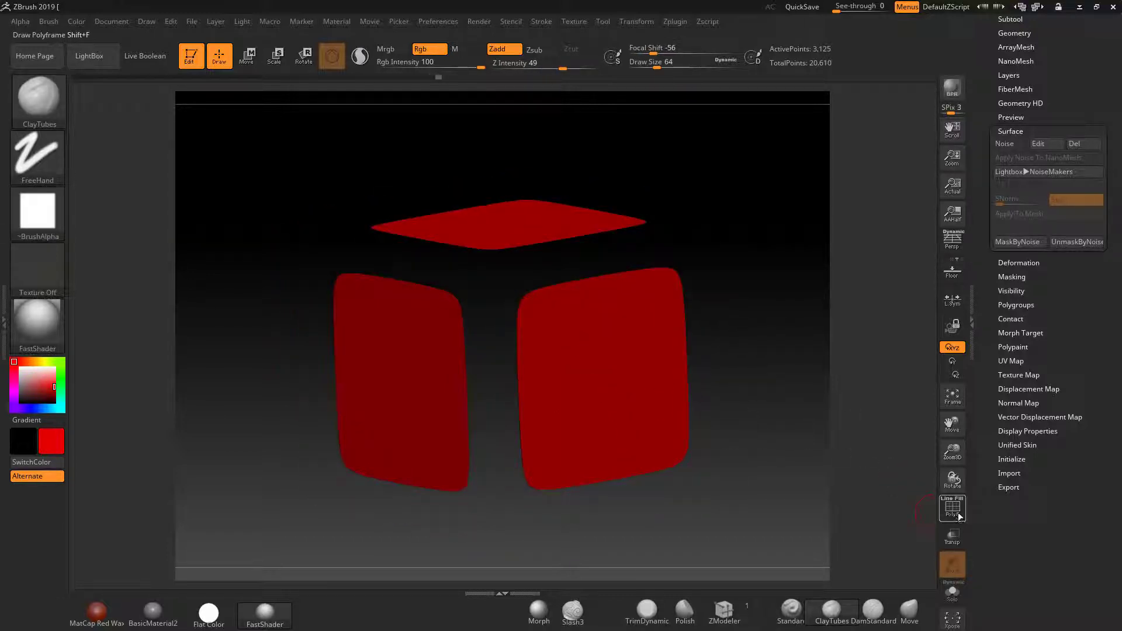
pyautogui.moveTo(807, 401)
pyautogui.mouseDown()
pyautogui.moveTo(751, 360)
pyautogui.moveTo(789, 325)
pyautogui.mouseUp()
pyautogui.keyDown('ctrl'); pyautogui.keyDown('shift'); pyautogui.click(851, 345); pyautogui.keyUp('shift'); pyautogui.keyUp('ctrl')
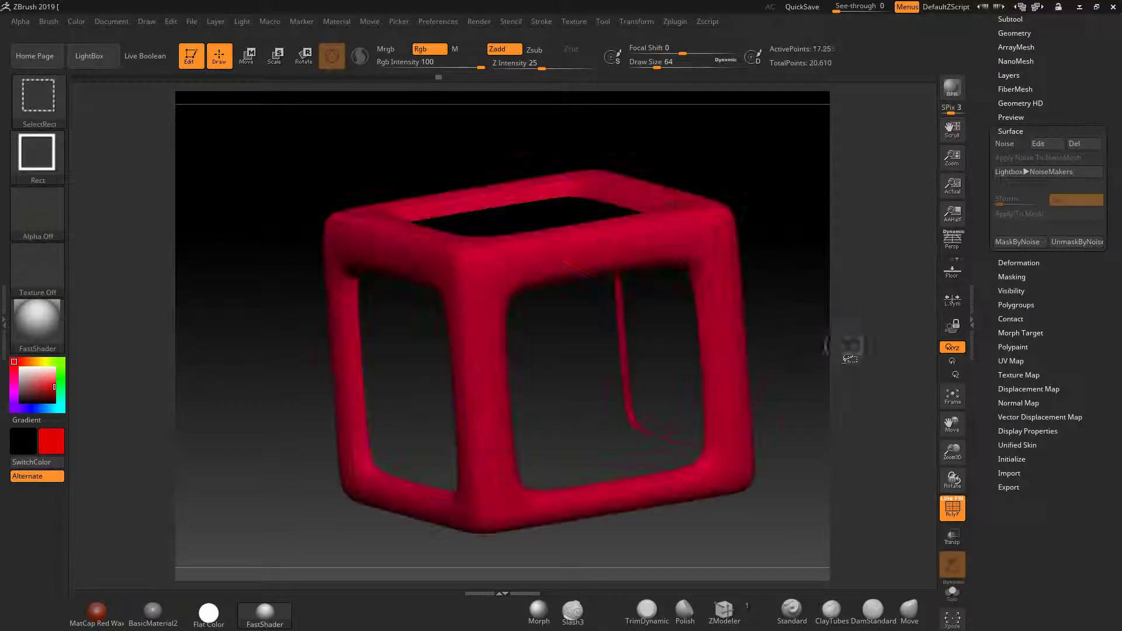
pyautogui.keyDown('ctrl'); pyautogui.keyDown('shift'); pyautogui.click(608, 383); pyautogui.keyUp('shift'); pyautogui.keyUp('ctrl')
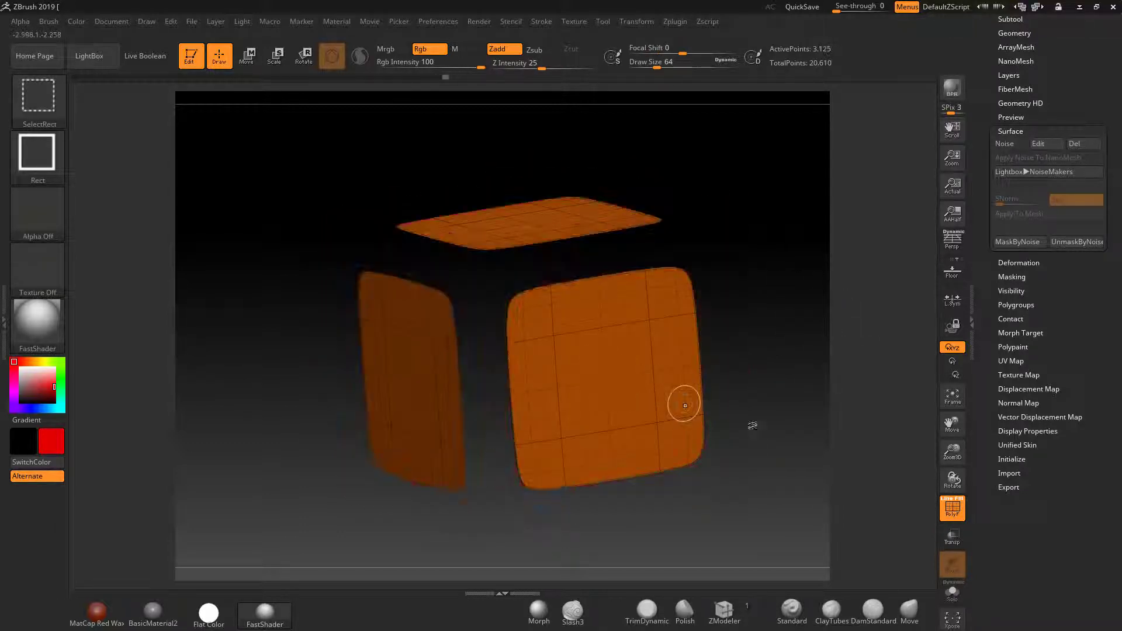
pyautogui.click(953, 507)
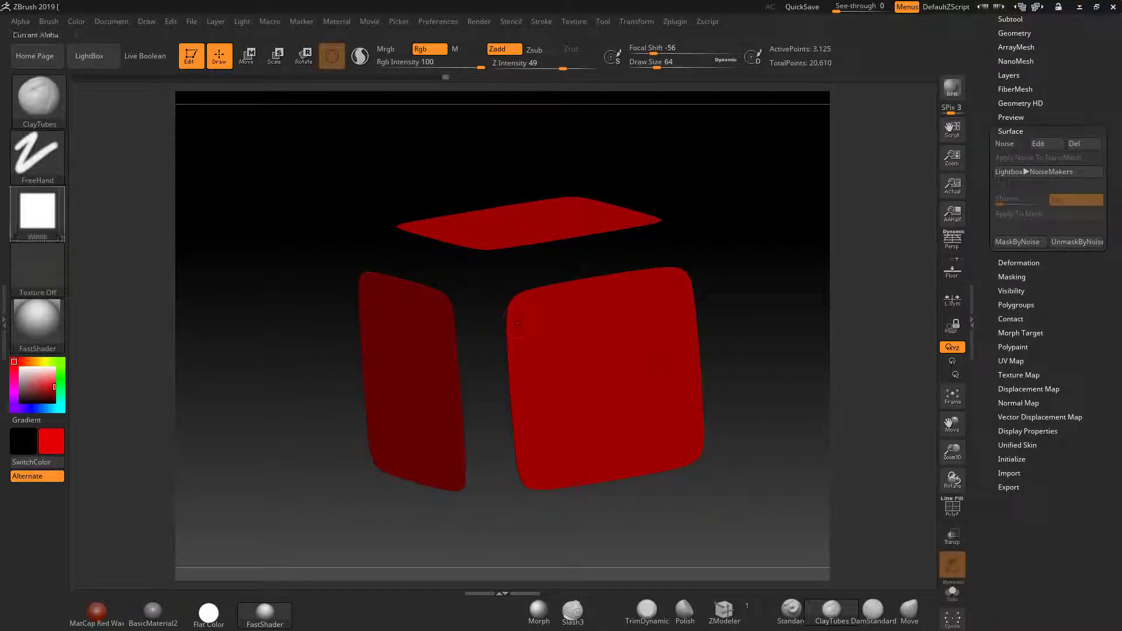
# Step: Keep the Rgb channel enabled and fill the isolated inset panels with the red colour
pyautogui.moveTo(37, 212)
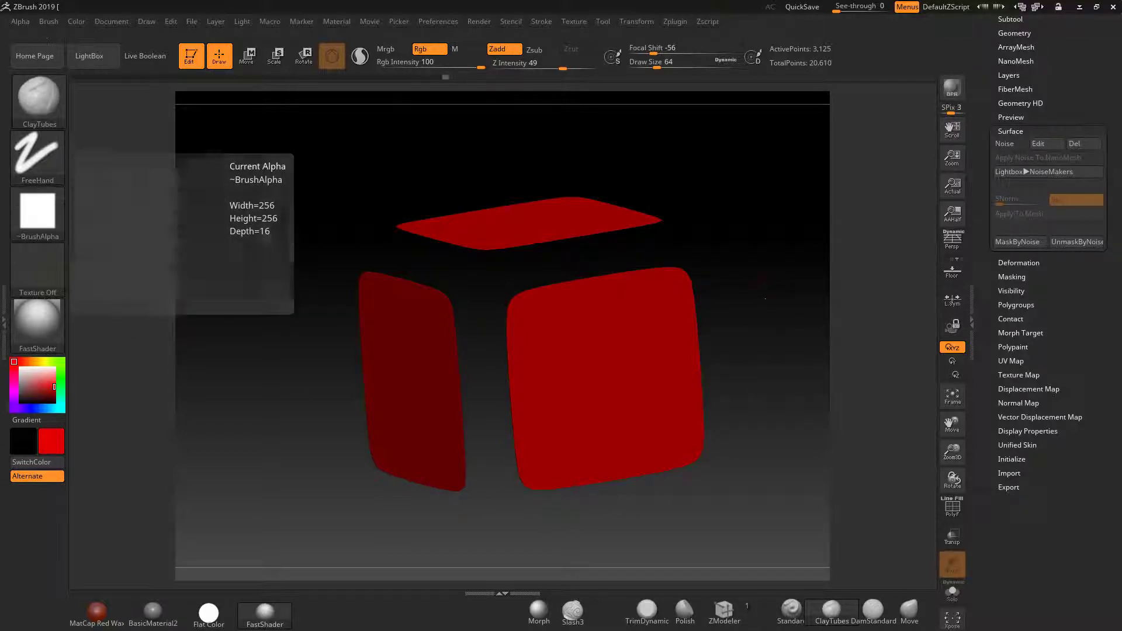
pyautogui.click(425, 49)
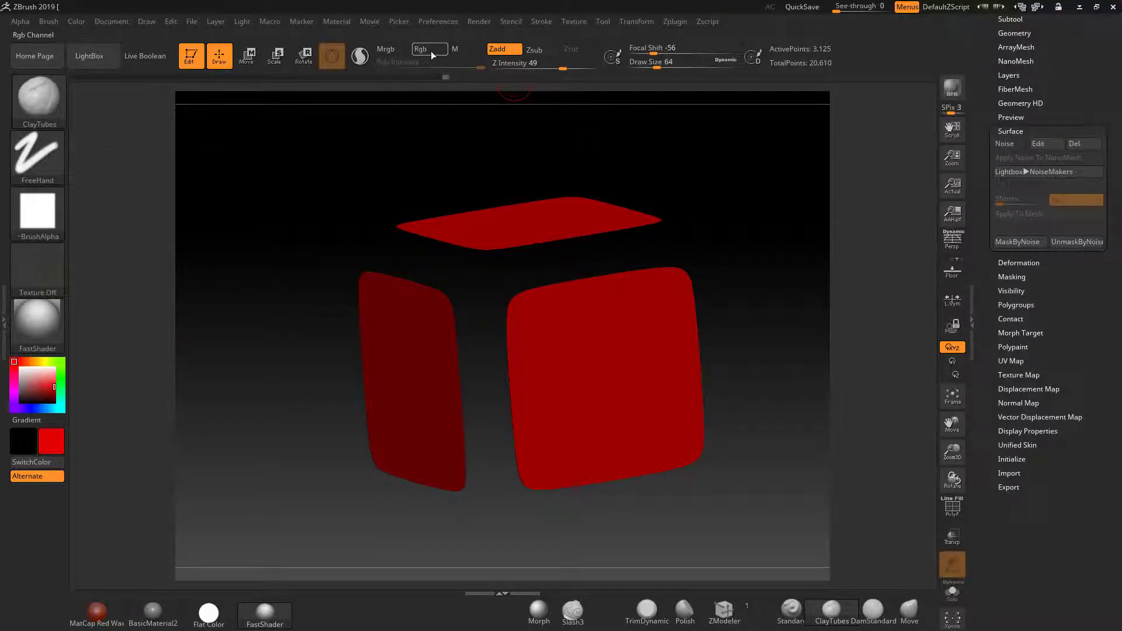
pyautogui.click(433, 55)
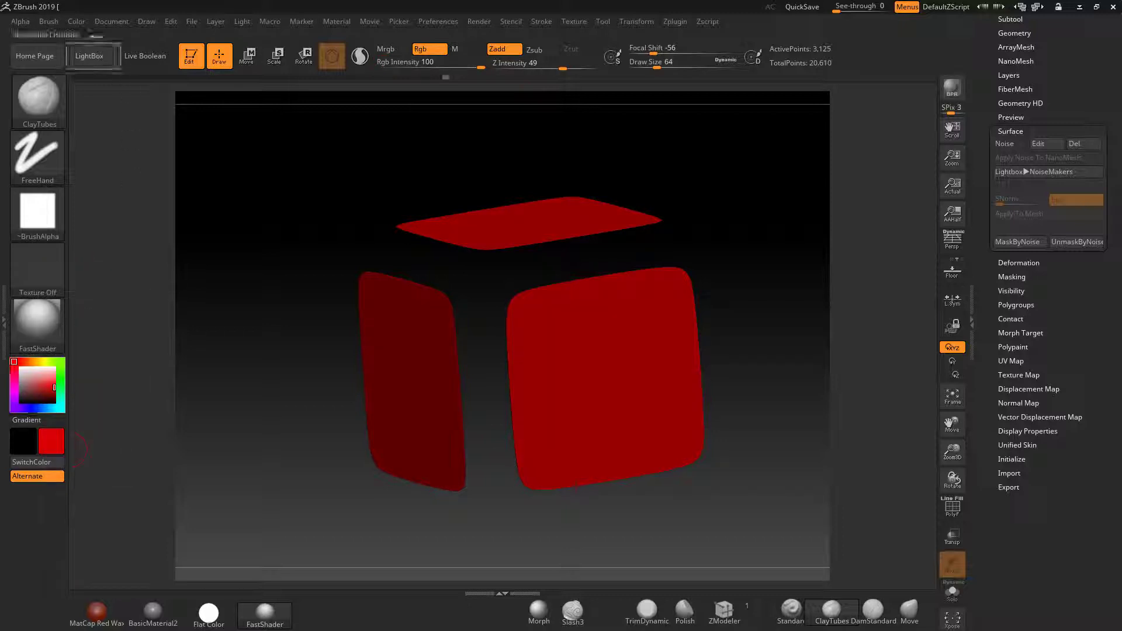
pyautogui.click(77, 21)
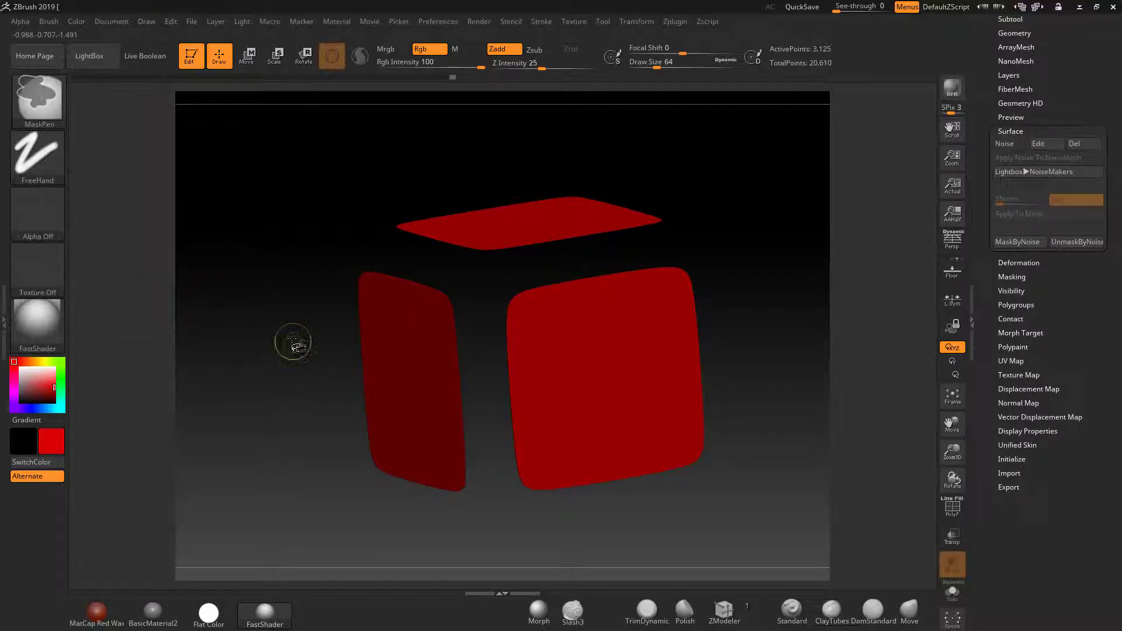
# Step: Invert the visibility to show only the cube's frame and fill it with blue, R 0, G 8, B 235
pyautogui.moveTo(286, 344)
pyautogui.keyDown('ctrl'); pyautogui.keyDown('shift'); pyautogui.mouseDown()
pyautogui.moveTo(252, 328)
pyautogui.moveTo(276, 377)
pyautogui.mouseUp(); pyautogui.keyUp('shift'); pyautogui.keyUp('ctrl')
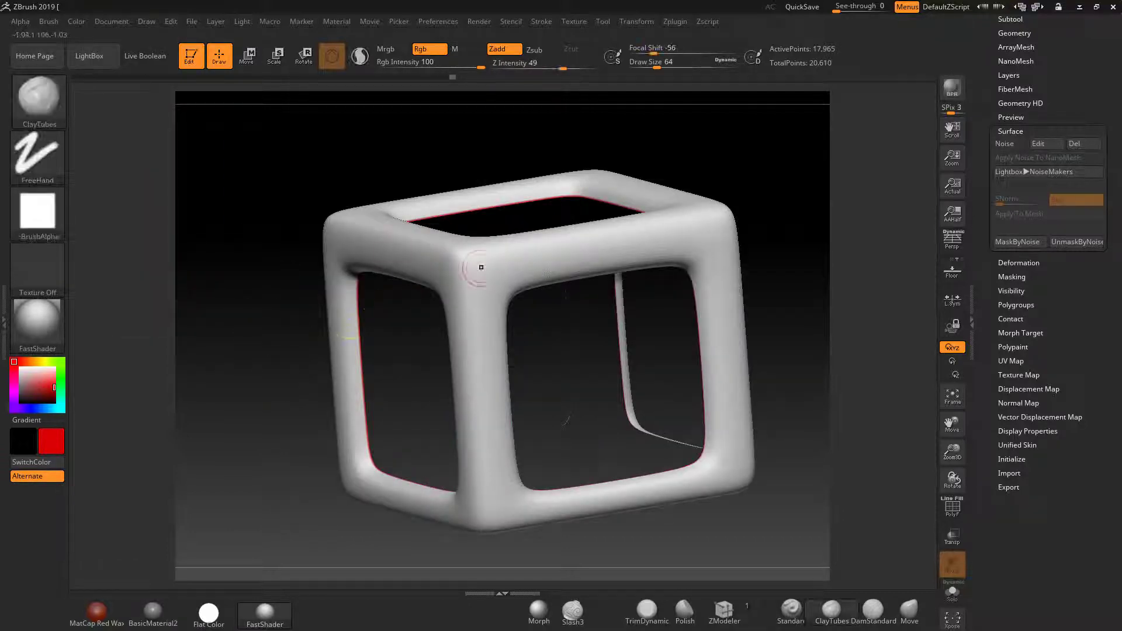
pyautogui.click(47, 374)
pyautogui.moveTo(38, 381)
pyautogui.mouseDown()
pyautogui.moveTo(16, 408)
pyautogui.moveTo(54, 387)
pyautogui.mouseUp()
pyautogui.click(74, 21)
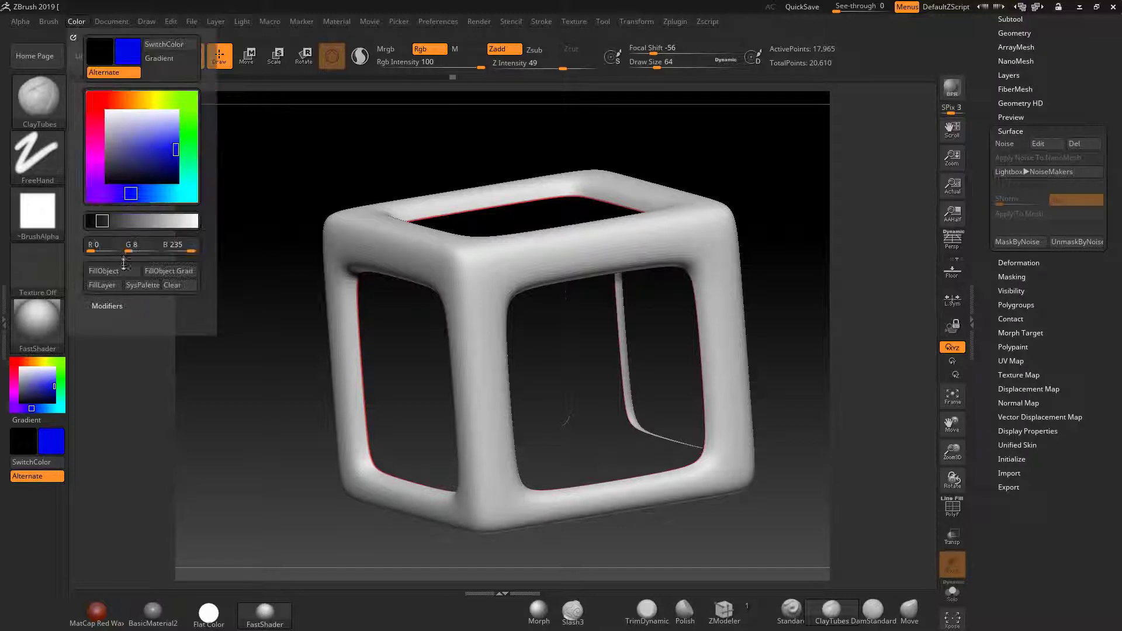
pyautogui.click(108, 271)
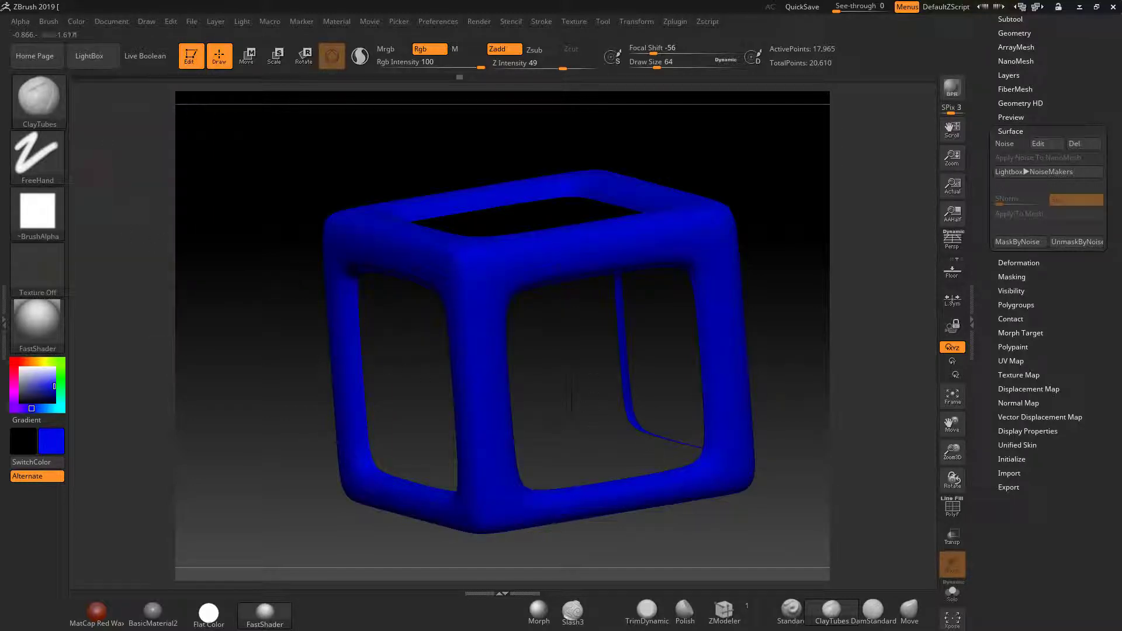
# Step: Unhide the whole cube and turn on its surface noise
pyautogui.keyDown('ctrl'); pyautogui.keyDown('shift'); pyautogui.click(815, 375); pyautogui.keyUp('shift'); pyautogui.keyUp('ctrl')
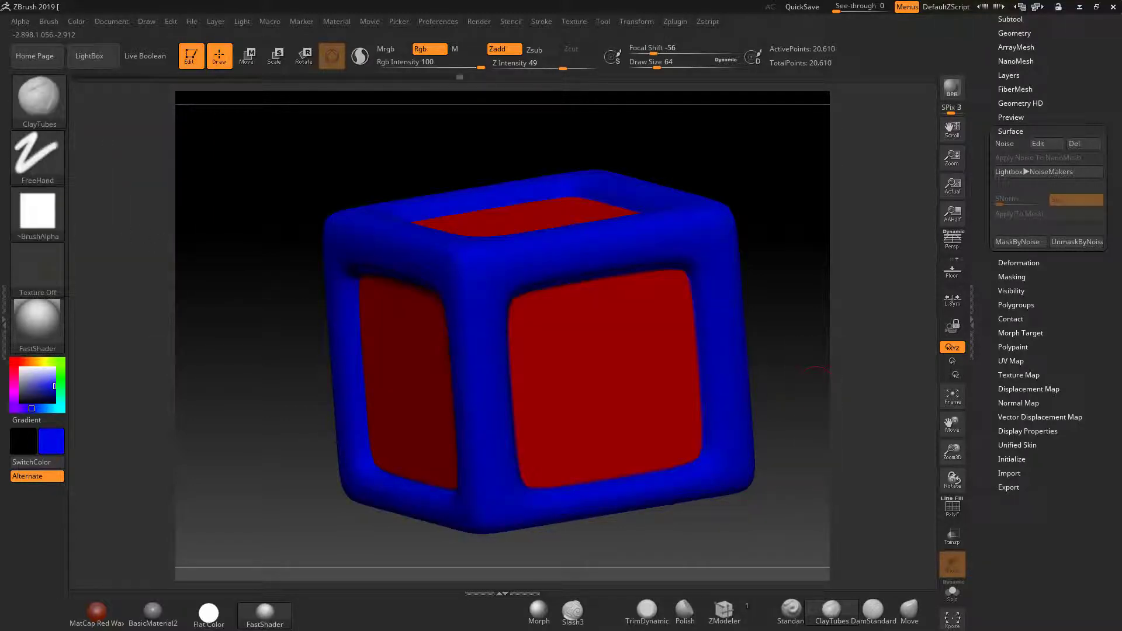
pyautogui.moveTo(815, 372); pyautogui.dragTo(773, 361)
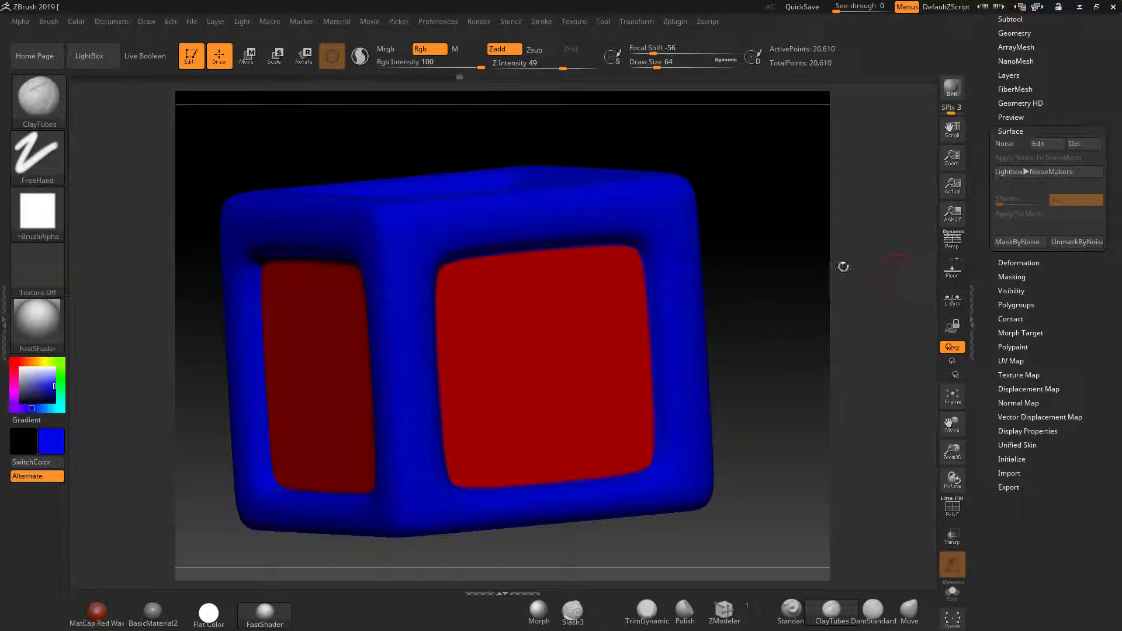
pyautogui.moveTo(797, 278); pyautogui.dragTo(796, 310)
pyautogui.click(1011, 143)
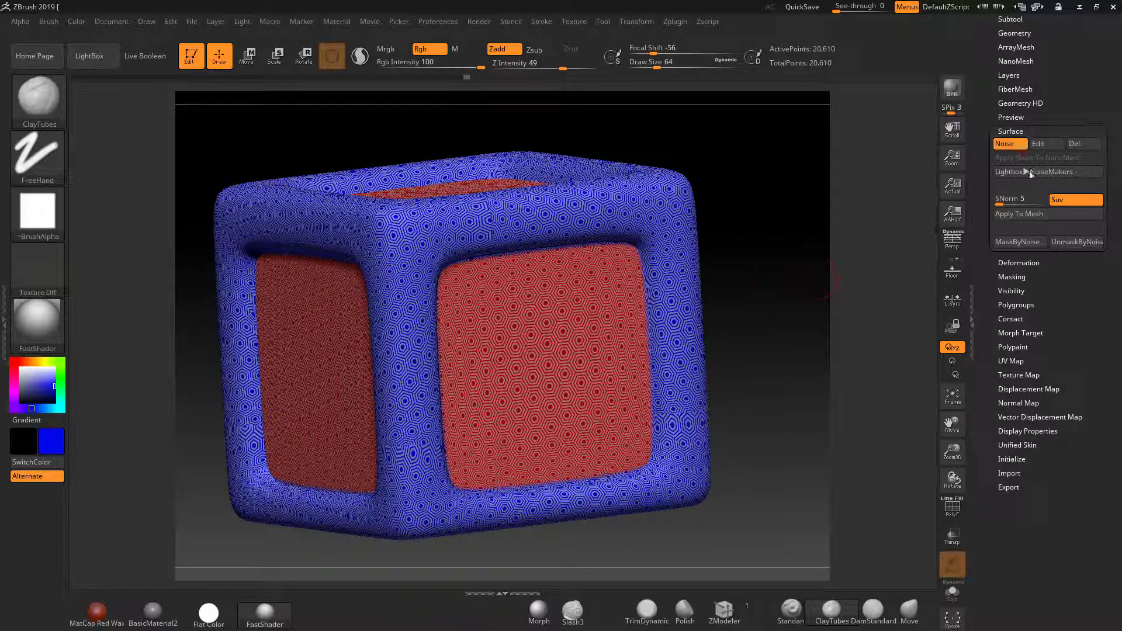
# Step: Edit the surface noise with the model framed in the preview, setting ColorBlend to 0.56944 and Strength By Mask to 0
pyautogui.click(1040, 143)
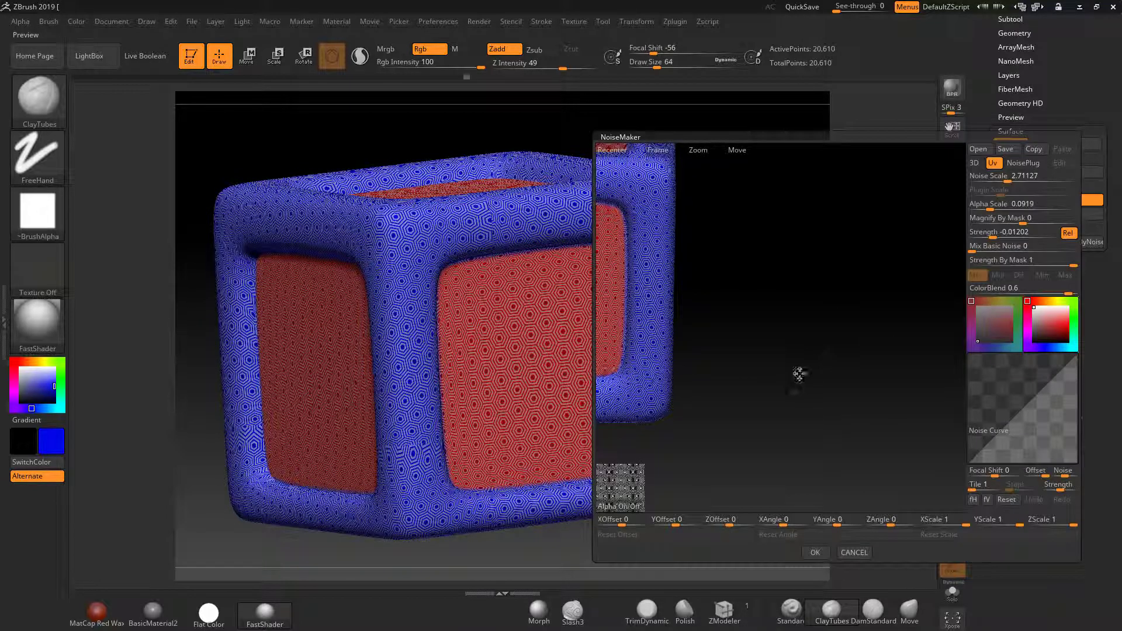
pyautogui.click(659, 151)
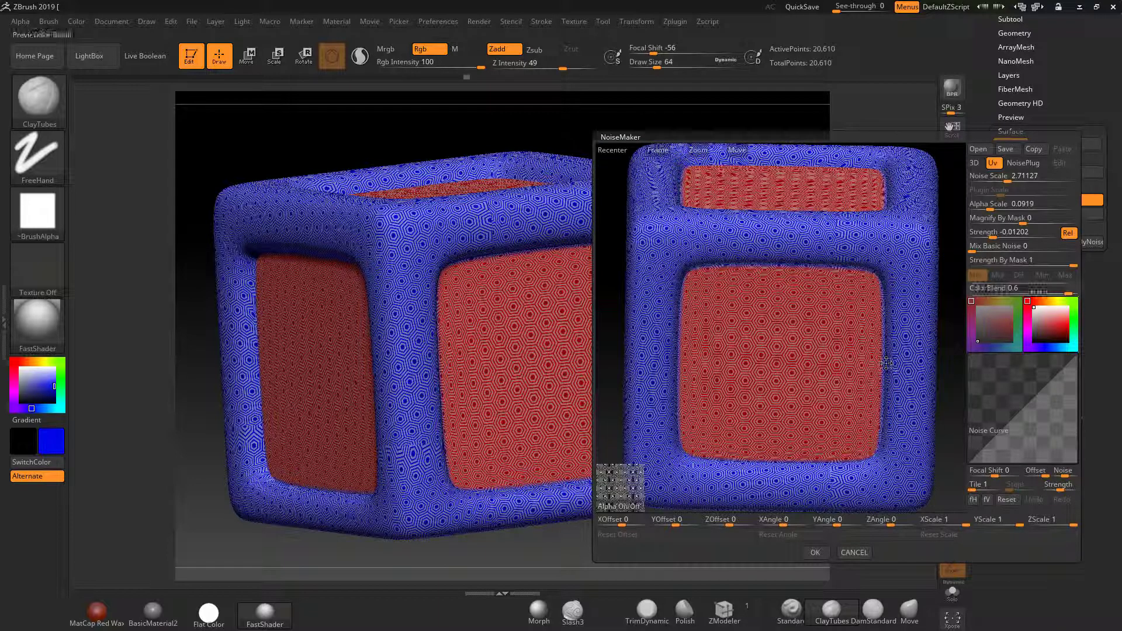
pyautogui.moveTo(1069, 294)
pyautogui.mouseDown()
pyautogui.moveTo(1035, 294)
pyautogui.moveTo(1069, 293)
pyautogui.mouseUp()
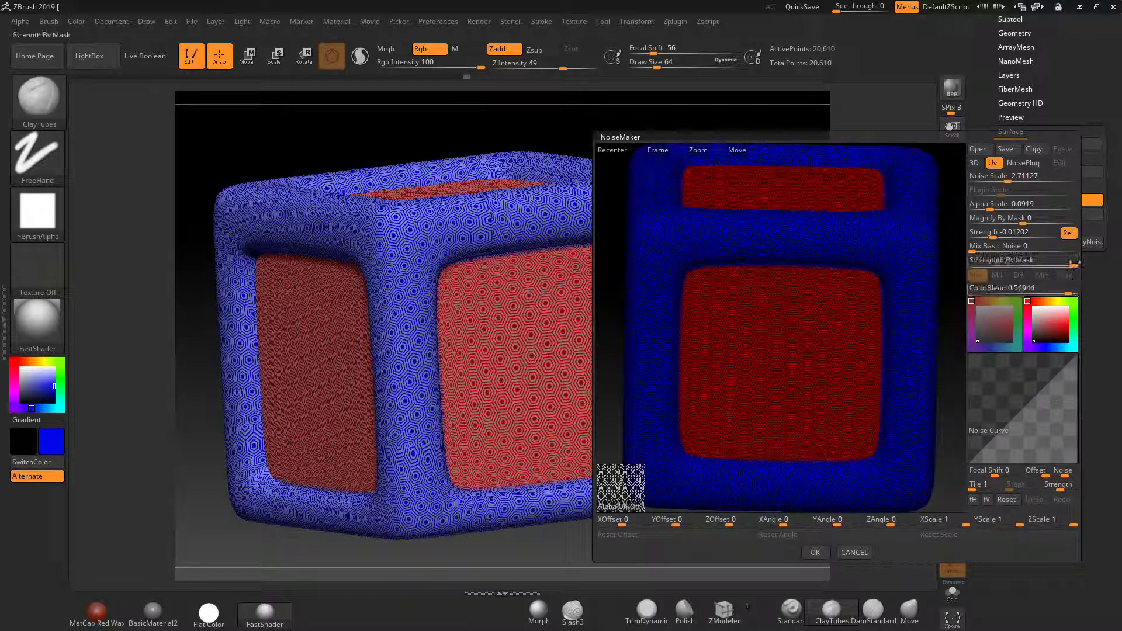
pyautogui.moveTo(1073, 264); pyautogui.dragTo(961, 262)
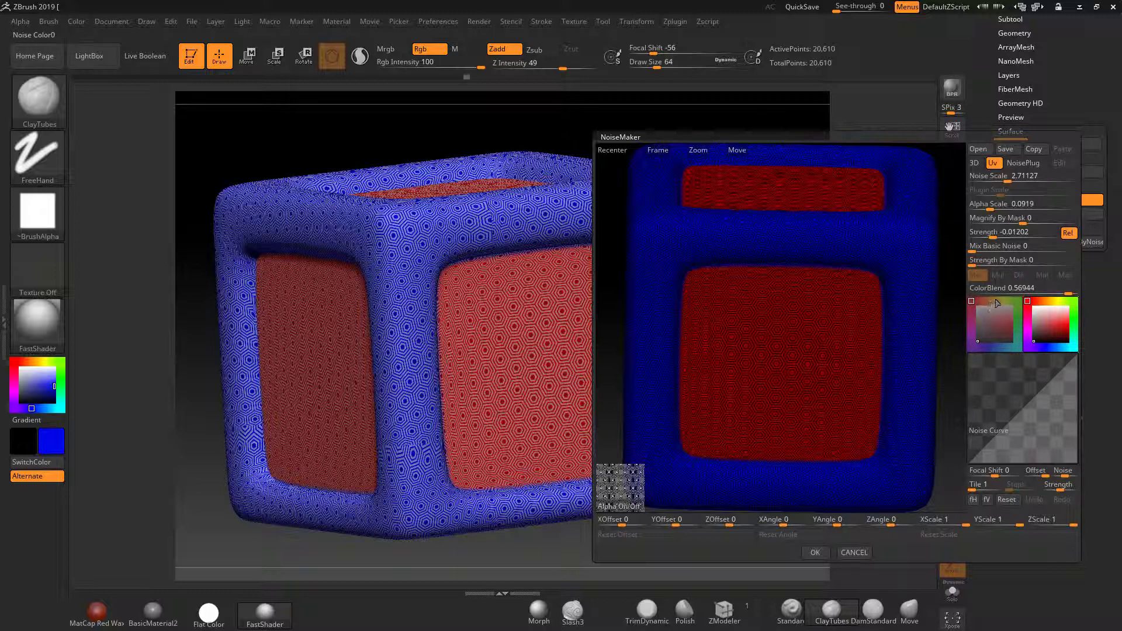
# Step: Set the noise ColorBlend to -1 and choose a saturated orange as the first noise colour
pyautogui.moveTo(1025, 294); pyautogui.dragTo(968, 291)
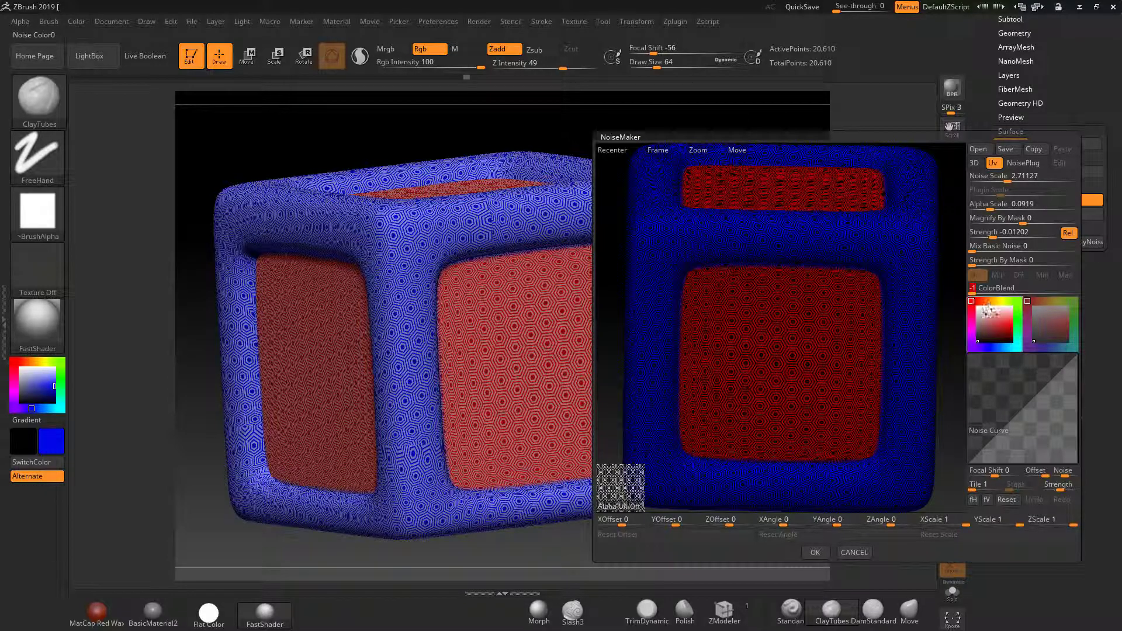
pyautogui.click(983, 315)
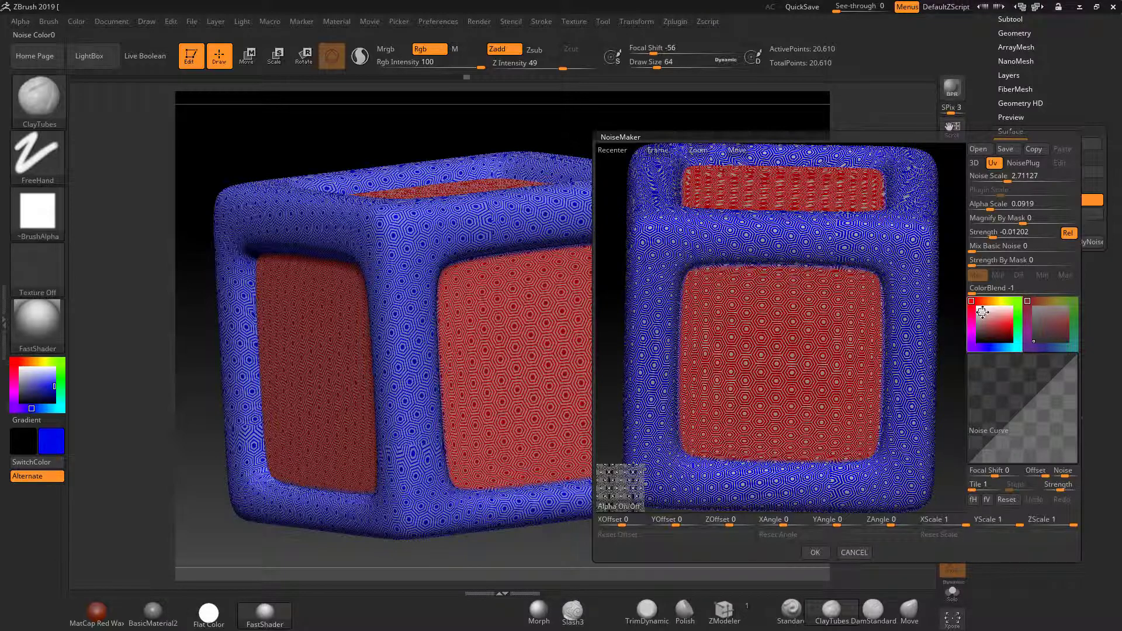
pyautogui.moveTo(983, 313)
pyautogui.mouseDown()
pyautogui.moveTo(1002, 326)
pyautogui.moveTo(984, 301)
pyautogui.mouseUp()
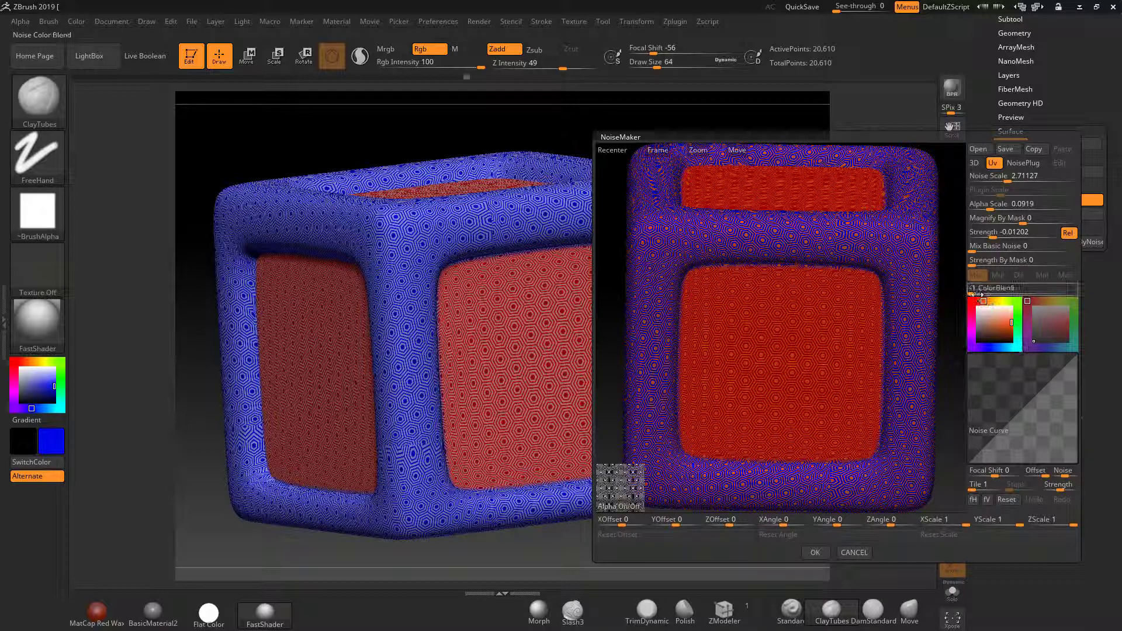
# Step: Choose a near-black second noise colour with ColorBlend at 1, set ColorBlend to -1 and accept the noise settings
pyautogui.moveTo(974, 290); pyautogui.dragTo(1080, 294)
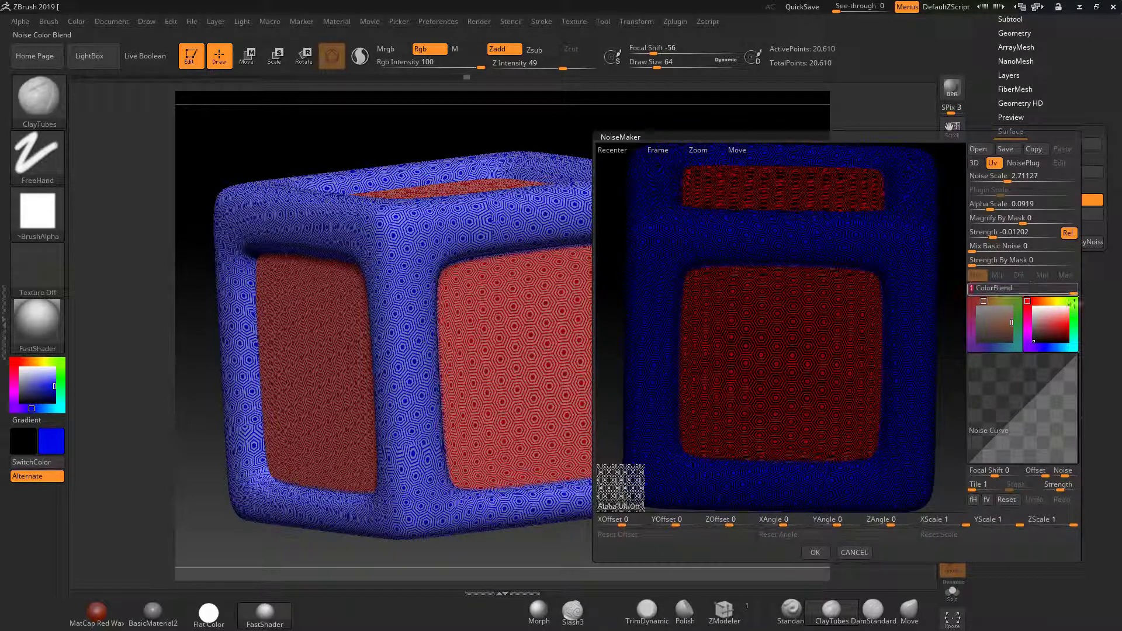
pyautogui.click(1044, 328)
pyautogui.moveTo(1044, 327); pyautogui.dragTo(1036, 342)
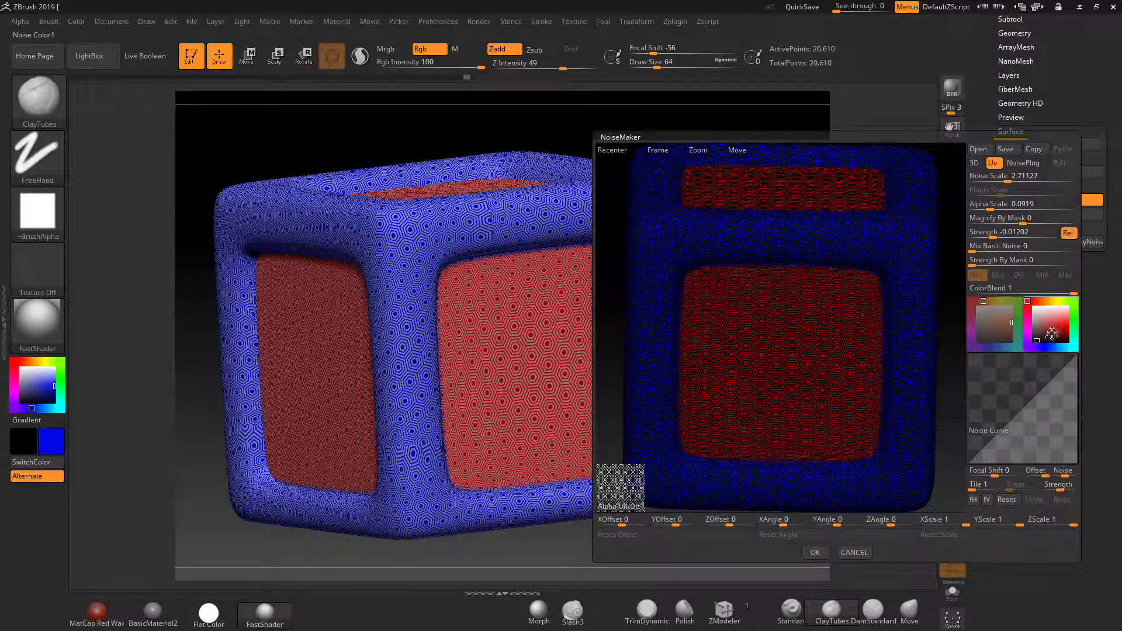
pyautogui.moveTo(1045, 294); pyautogui.dragTo(963, 290)
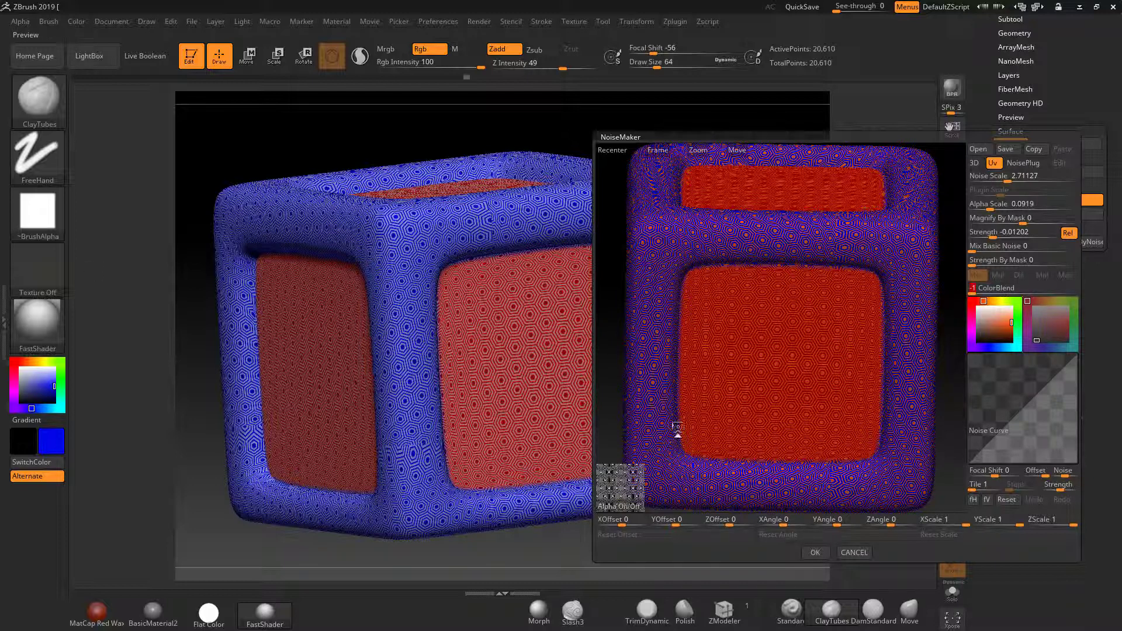
pyautogui.click(816, 552)
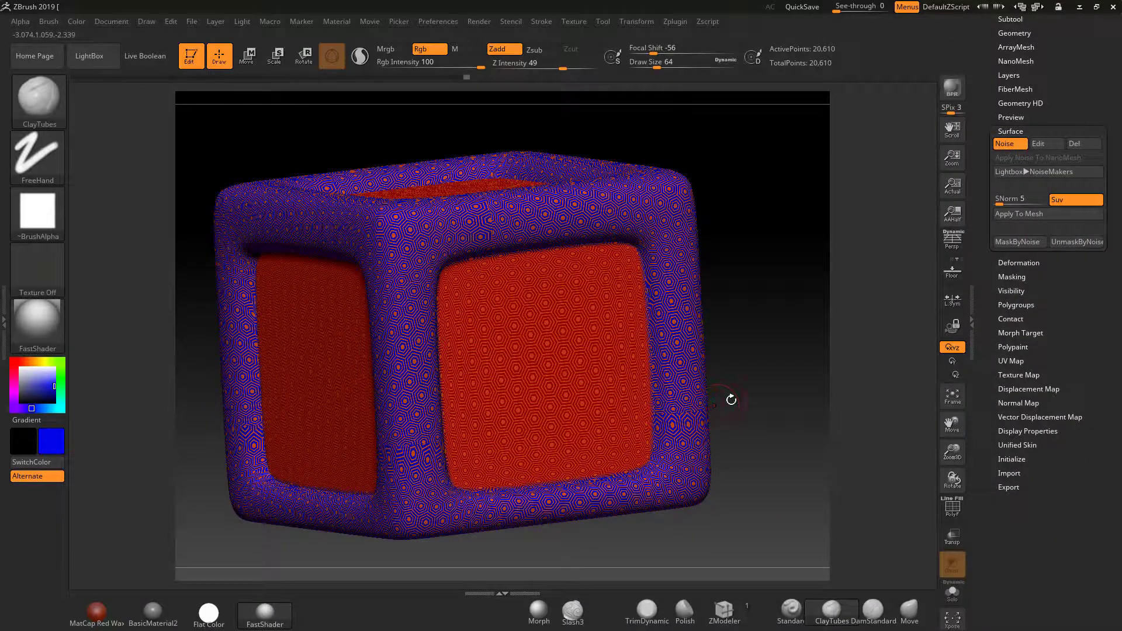
# Step: Isolate the cube's blue frame by its polygroup and mask the whole visible frame
pyautogui.moveTo(731, 400); pyautogui.dragTo(760, 393)
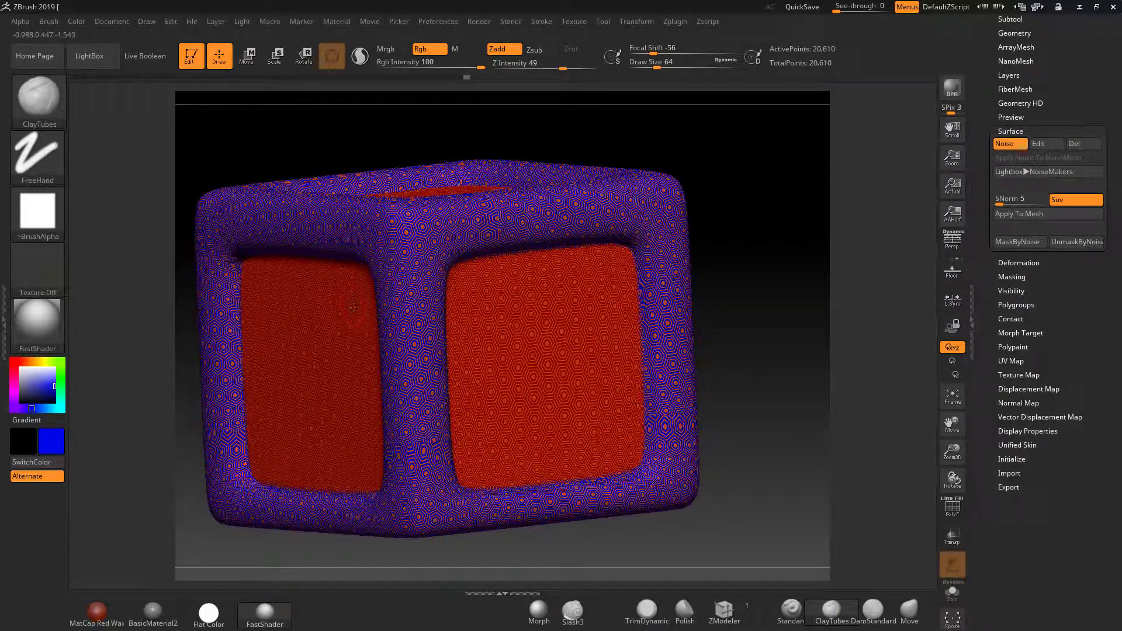
pyautogui.keyDown('ctrl'); pyautogui.keyDown('shift'); pyautogui.click(401, 246); pyautogui.keyUp('shift'); pyautogui.keyUp('ctrl')
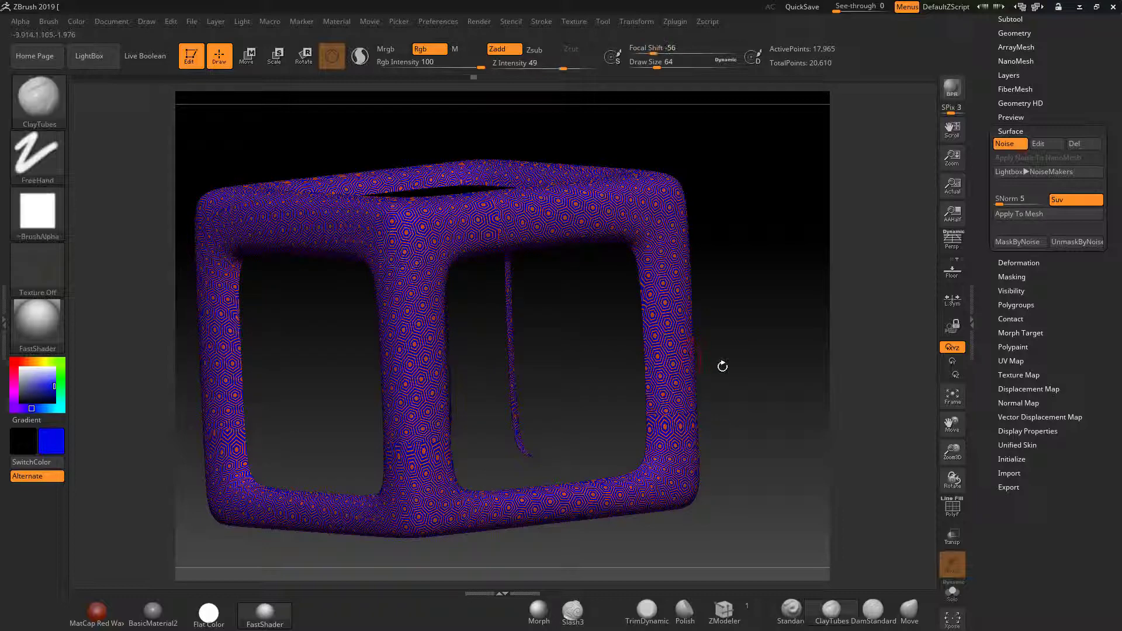
pyautogui.keyDown('alt'); pyautogui.moveTo(737, 365); pyautogui.dragTo(654, 251); pyautogui.keyUp('alt')
pyautogui.keyDown('ctrl'); pyautogui.moveTo(200, 140); pyautogui.dragTo(618, 429); pyautogui.keyUp('ctrl')
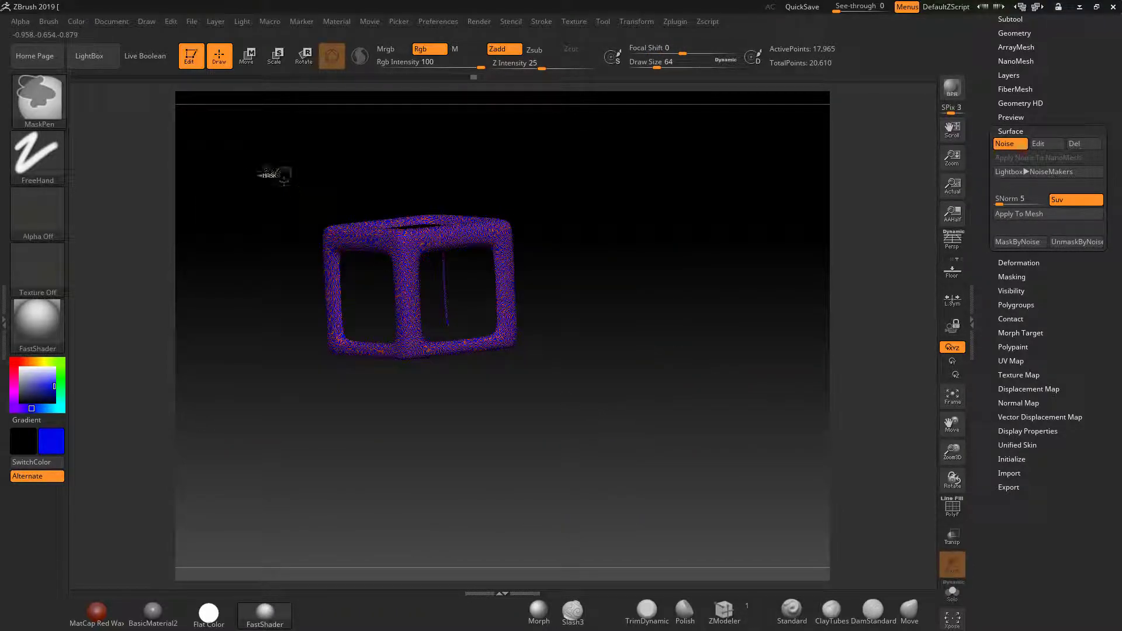
pyautogui.keyDown('ctrl'); pyautogui.moveTo(252, 165); pyautogui.dragTo(664, 446); pyautogui.keyUp('ctrl')
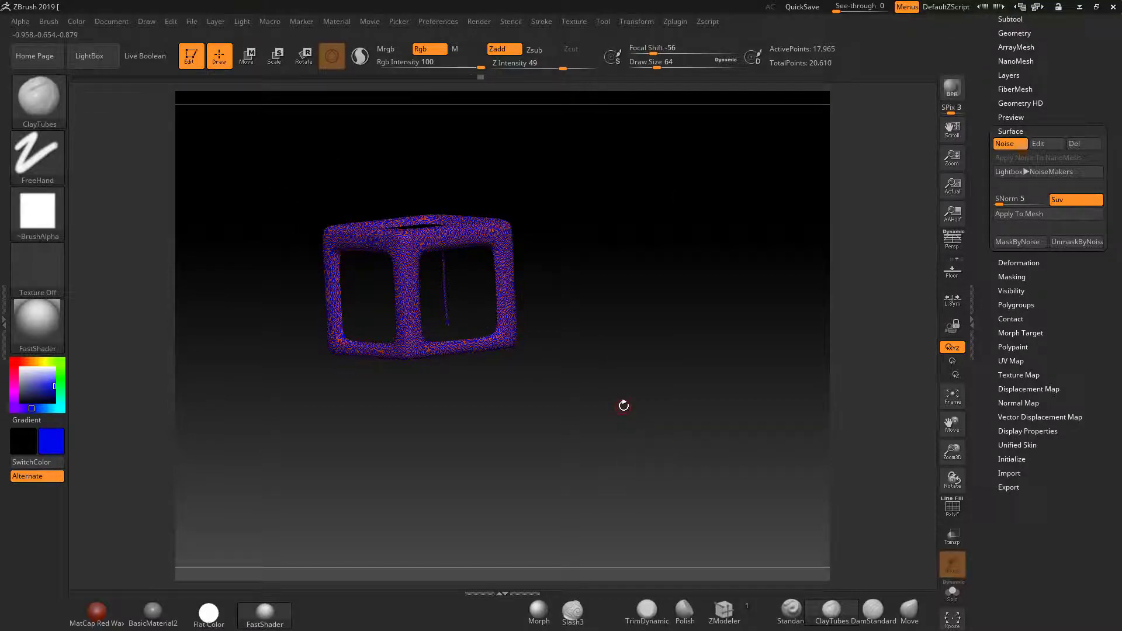
pyautogui.press('f')
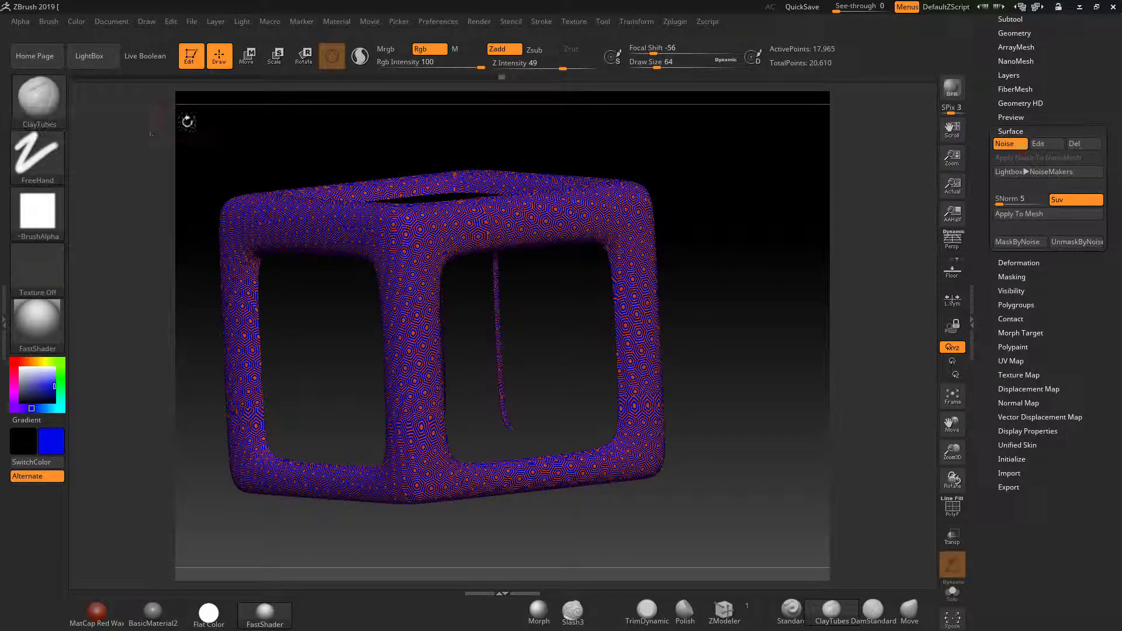
pyautogui.moveTo(188, 118)
pyautogui.keyDown('ctrl'); pyautogui.mouseDown()
pyautogui.moveTo(393, 314)
pyautogui.moveTo(803, 559)
pyautogui.mouseUp(); pyautogui.keyUp('ctrl')
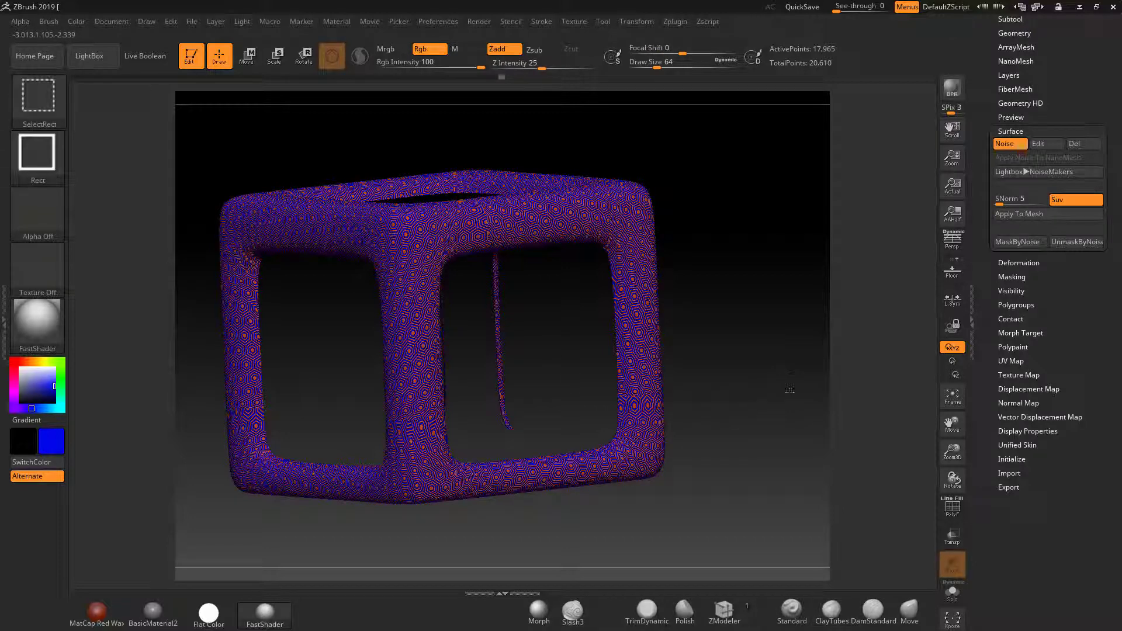
# Step: Unhide the whole cube and set the surface noise ColorBlend to 0, accepting the noise settings
pyautogui.keyDown('ctrl'); pyautogui.keyDown('shift'); pyautogui.click(791, 406); pyautogui.keyUp('shift'); pyautogui.keyUp('ctrl')
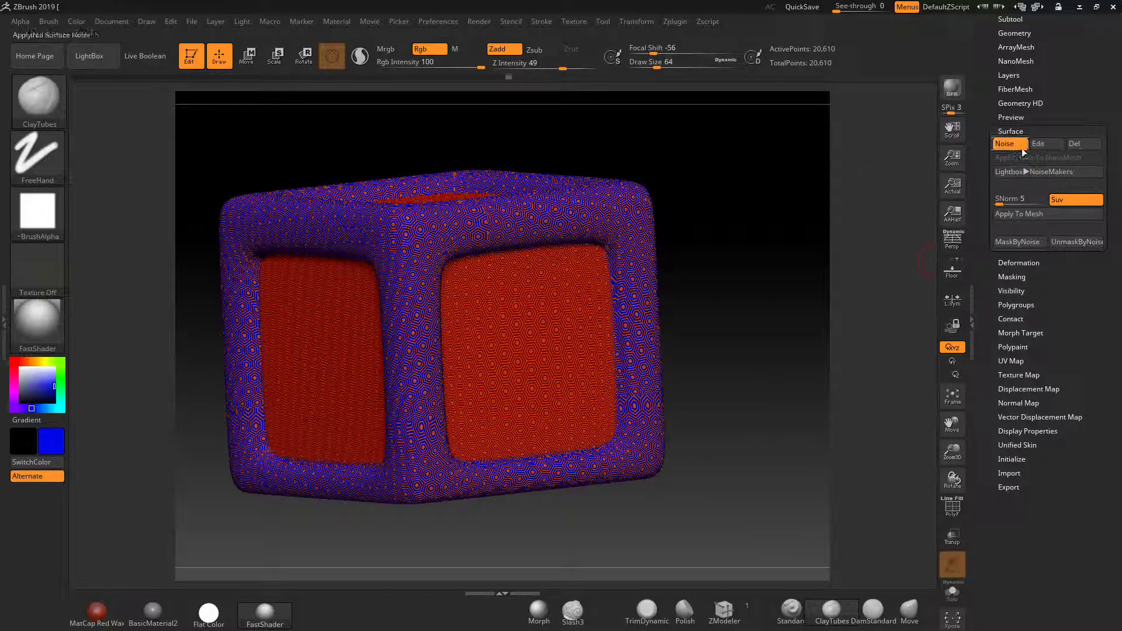
pyautogui.click(1043, 145)
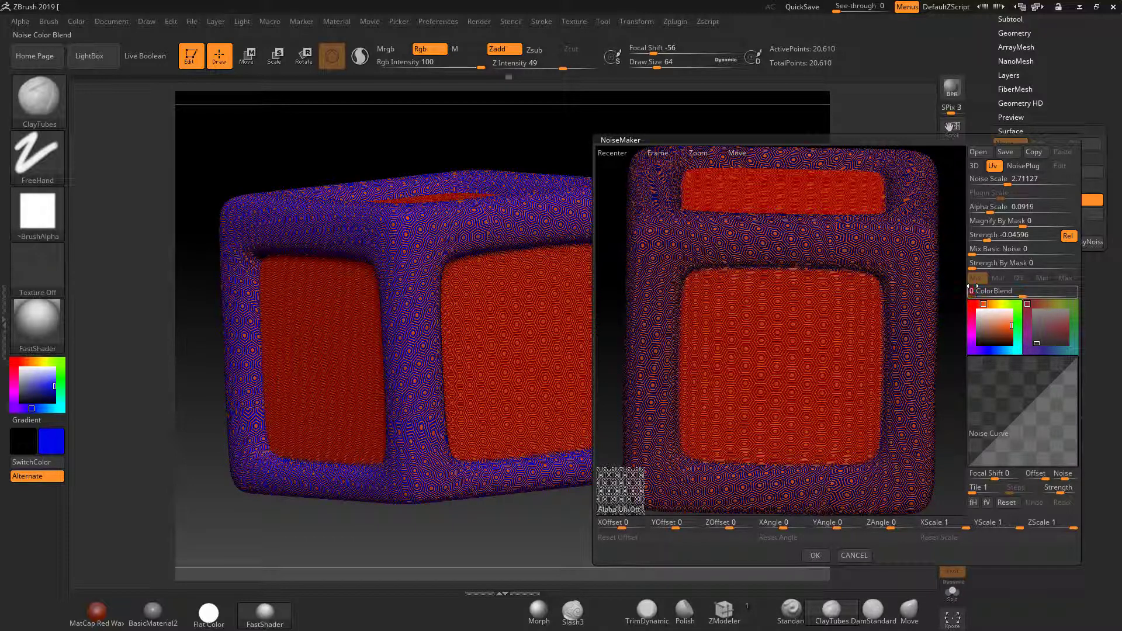
pyautogui.press('Return')
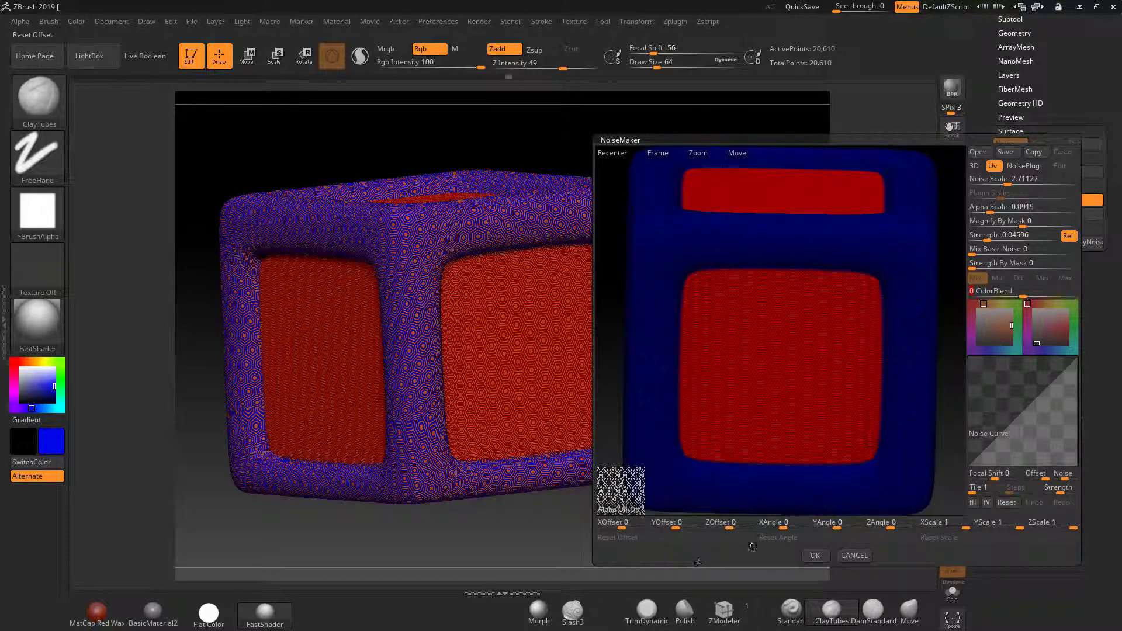
pyautogui.click(815, 555)
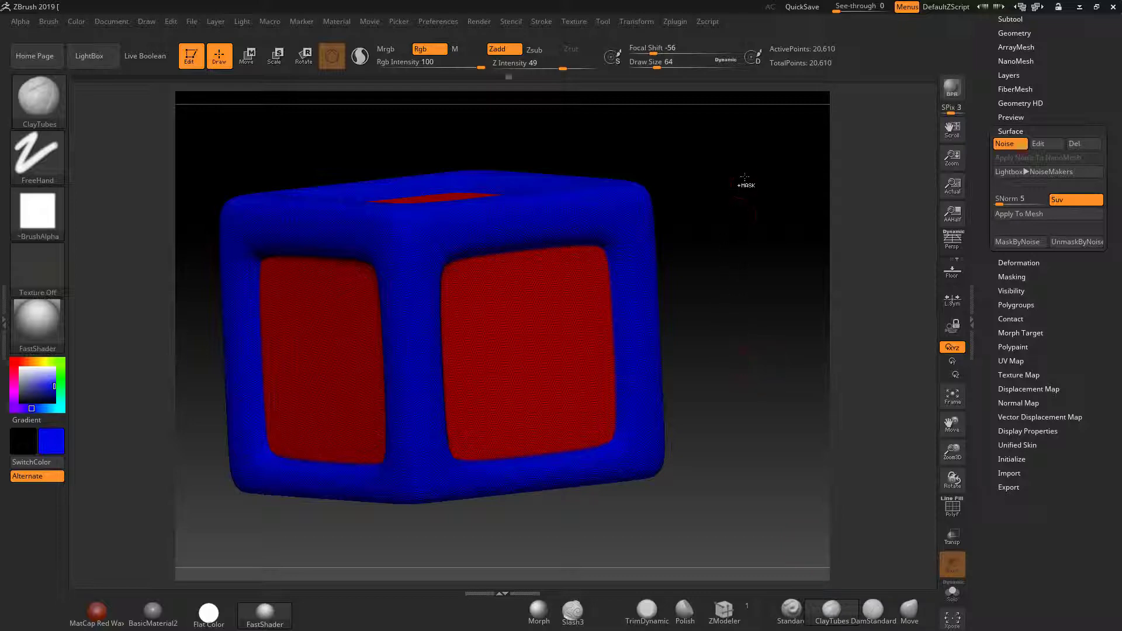
# Step: Toggle the mask display in the Masking settings to check the masking on the cube
pyautogui.click(1013, 277)
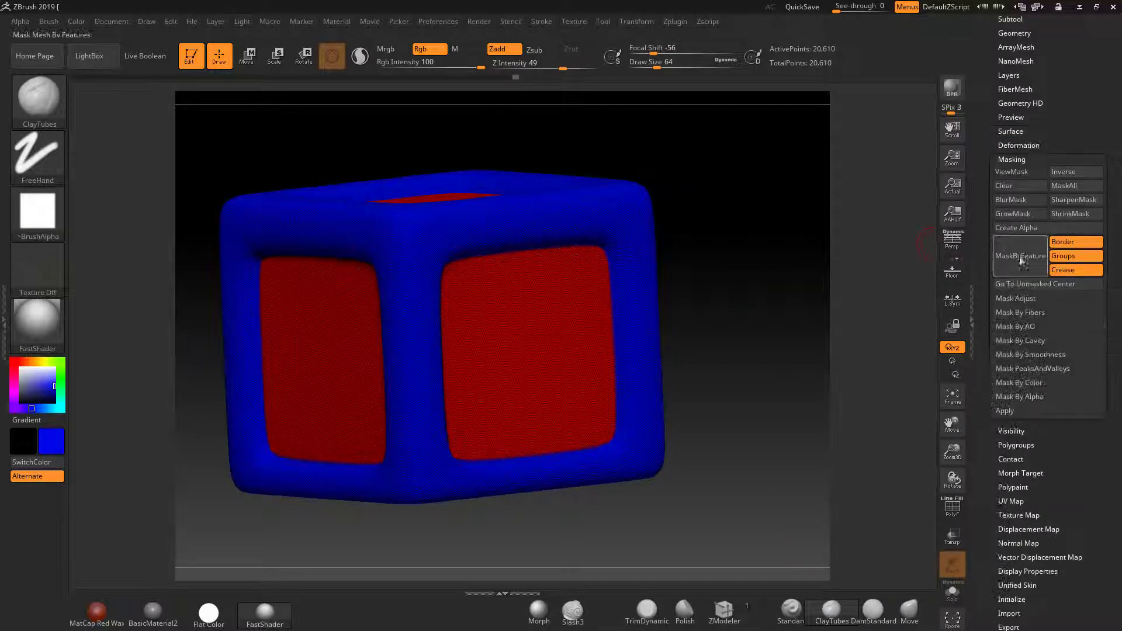
pyautogui.click(1011, 174)
pyautogui.click(1012, 171)
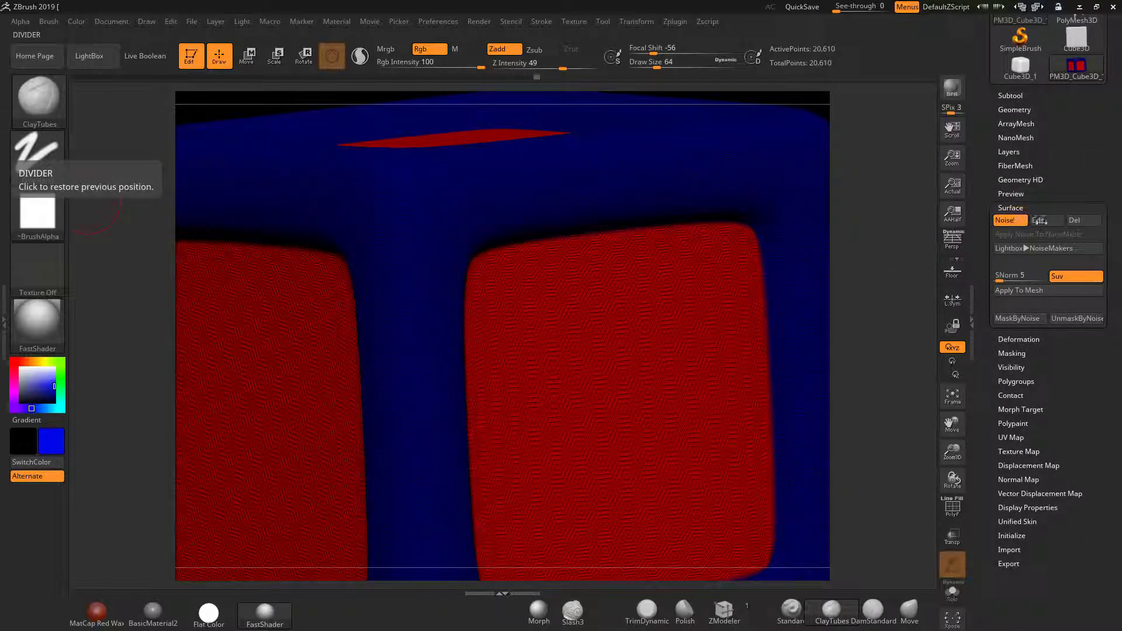
# Step: Set the surface noise Strength By Mask to 1 and accept the noise settings
pyautogui.click(1039, 220)
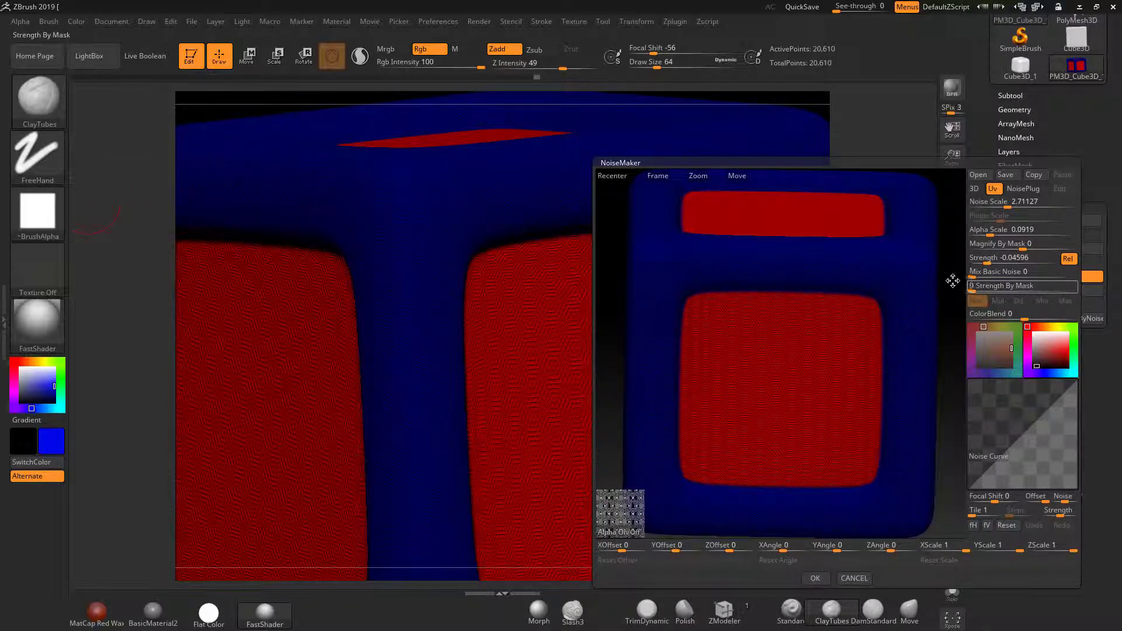
pyautogui.moveTo(973, 286); pyautogui.dragTo(1095, 289)
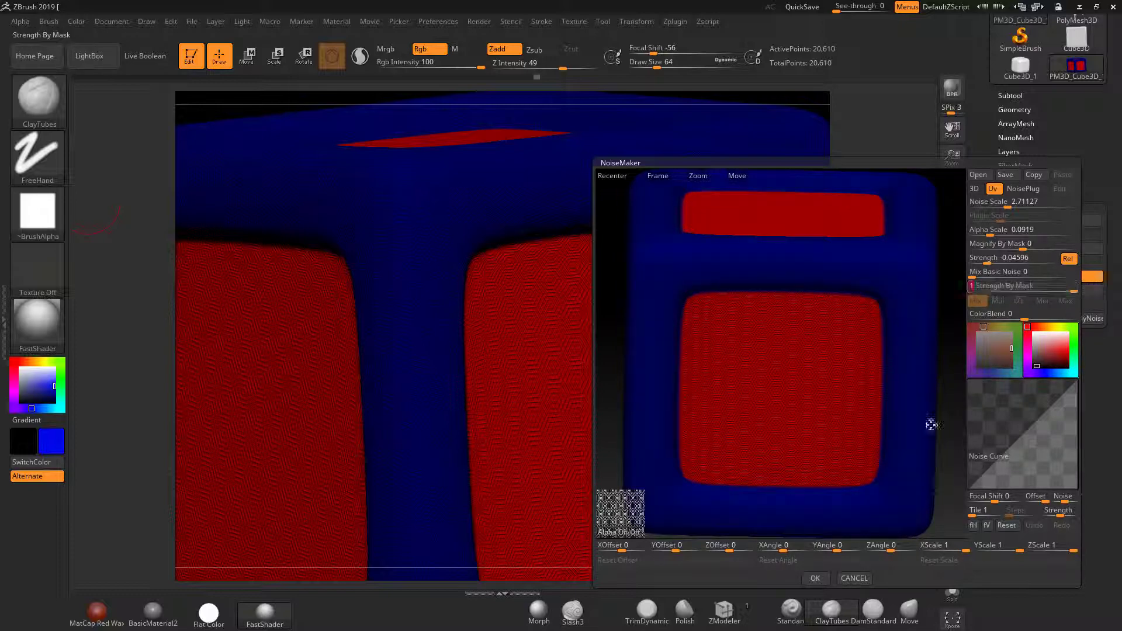
pyautogui.click(816, 578)
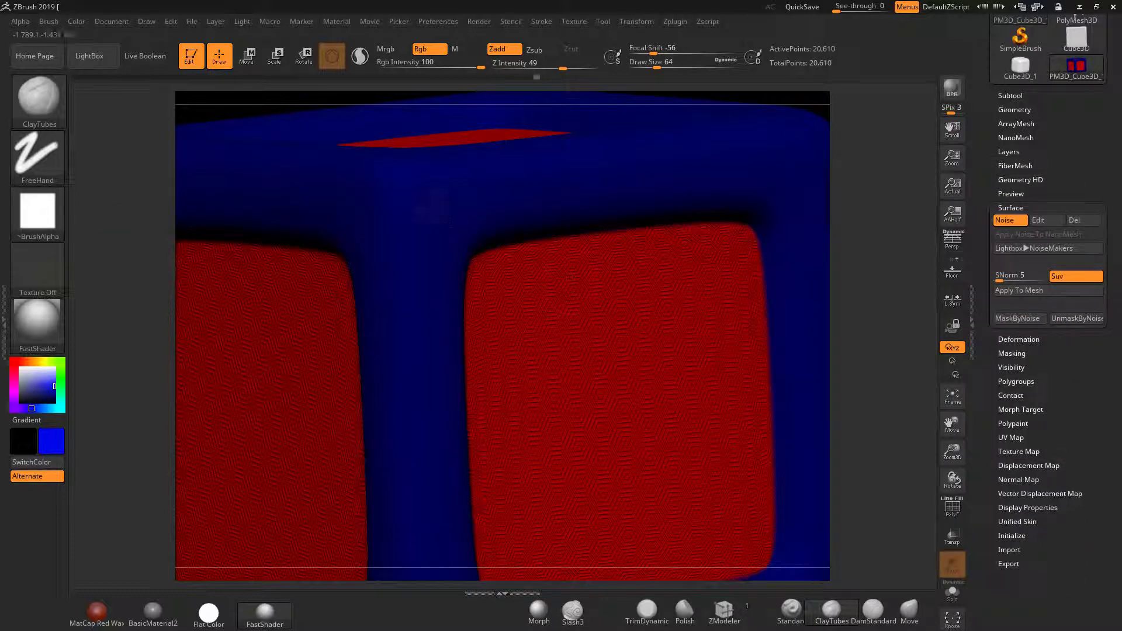
# Step: Set the surface noise ColorBlend to -1 and accept the noise settings
pyautogui.click(1039, 220)
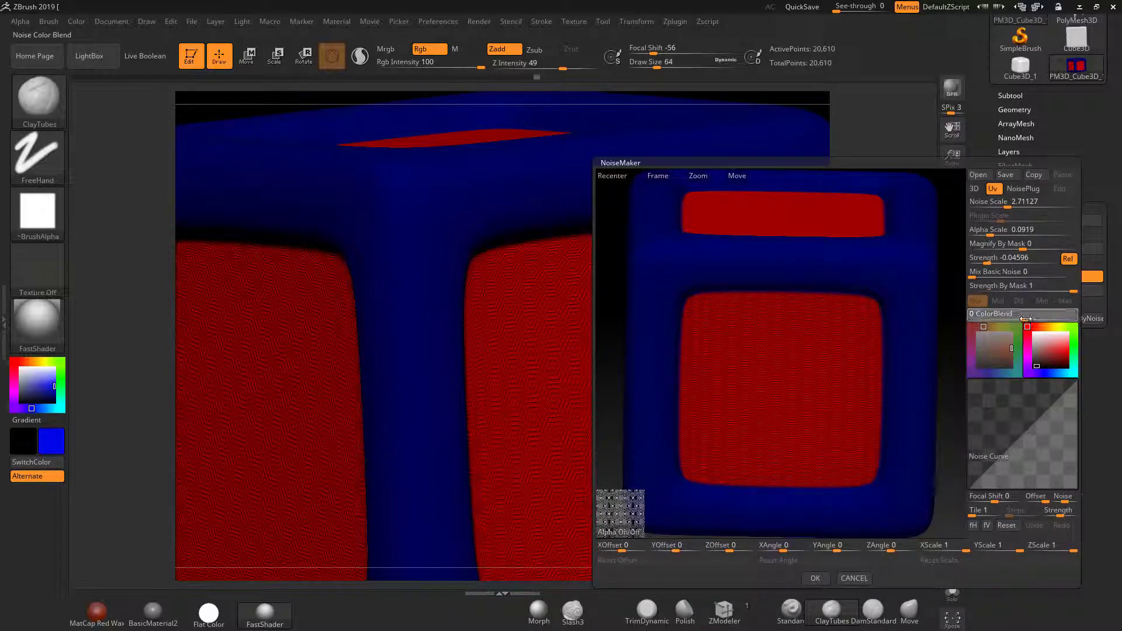
pyautogui.moveTo(1023, 316); pyautogui.dragTo(966, 325)
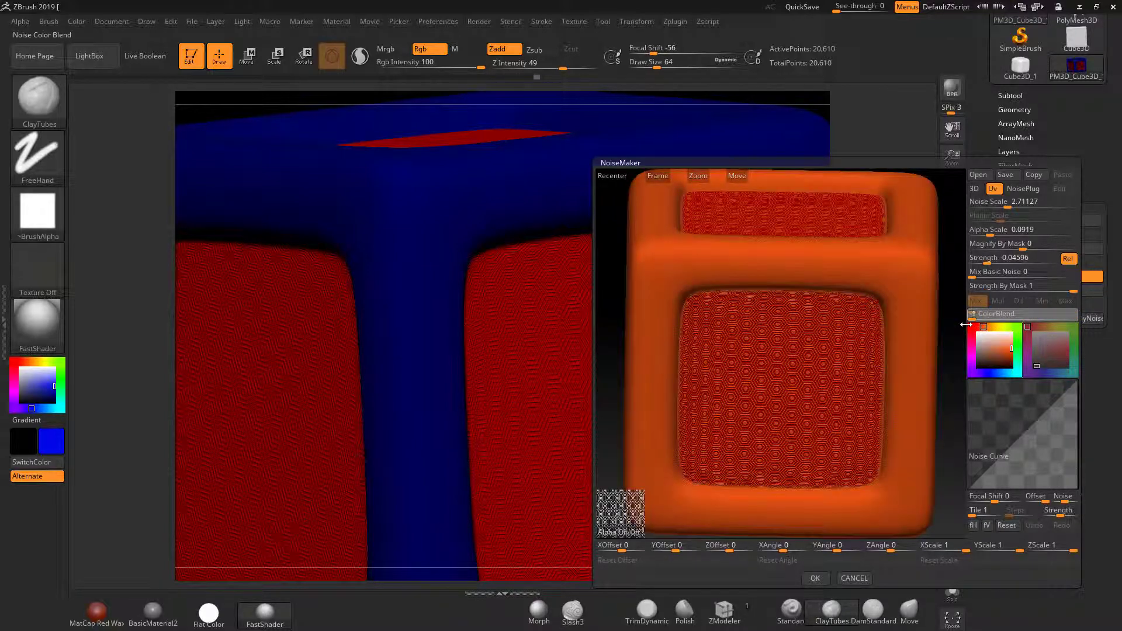
pyautogui.click(815, 578)
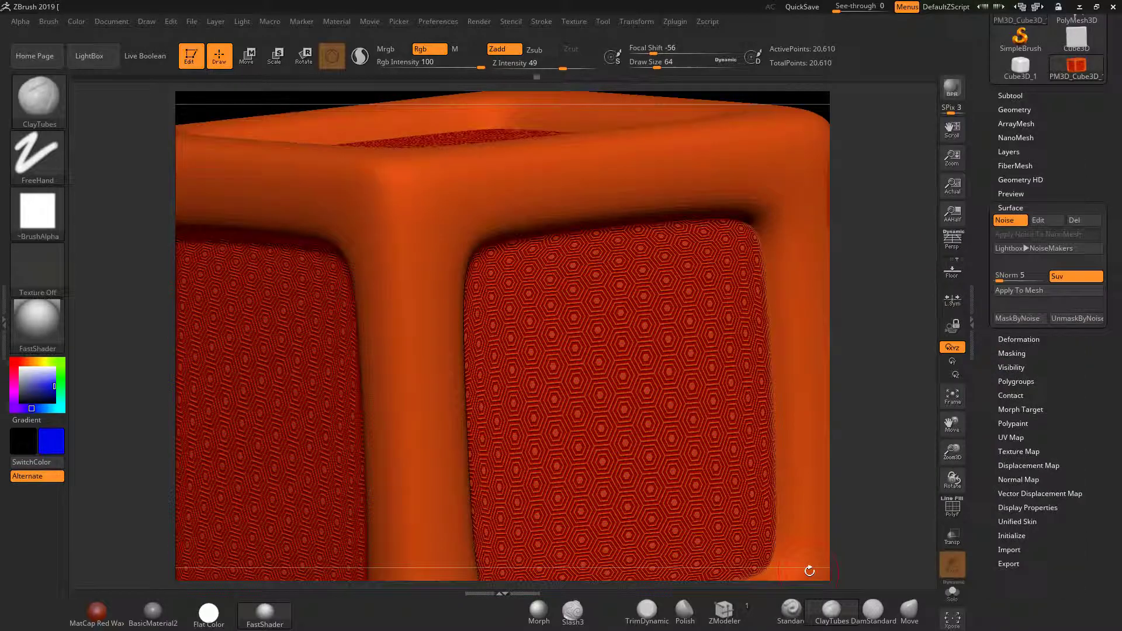
# Step: Set the surface noise ColorBlend to 1 and accept the noise settings
pyautogui.click(1044, 225)
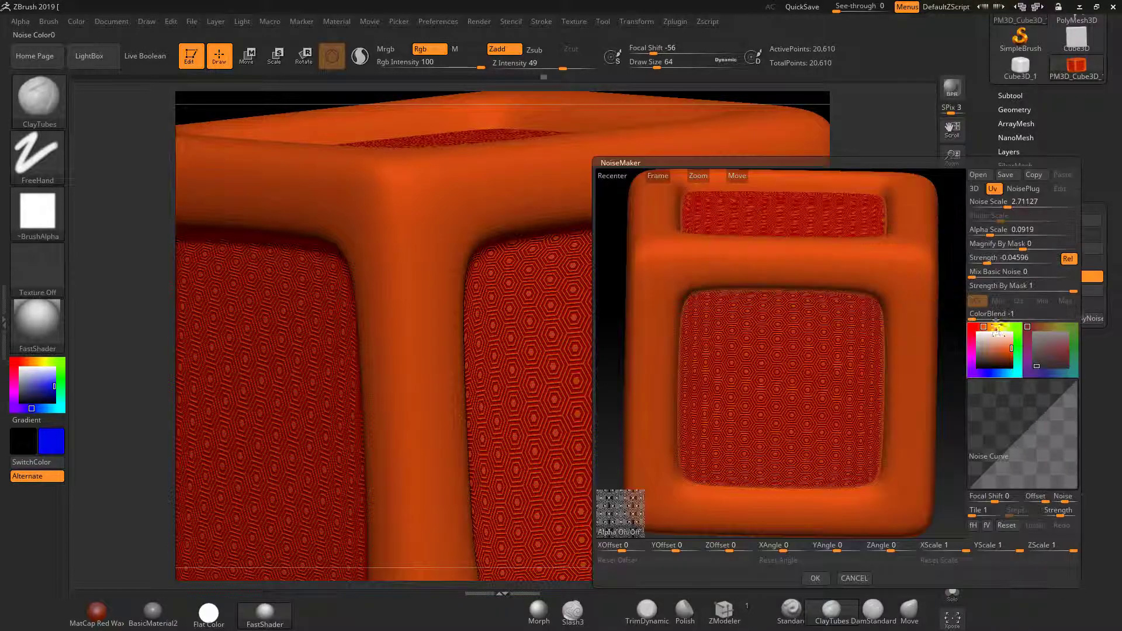
pyautogui.moveTo(989, 317); pyautogui.dragTo(1080, 319)
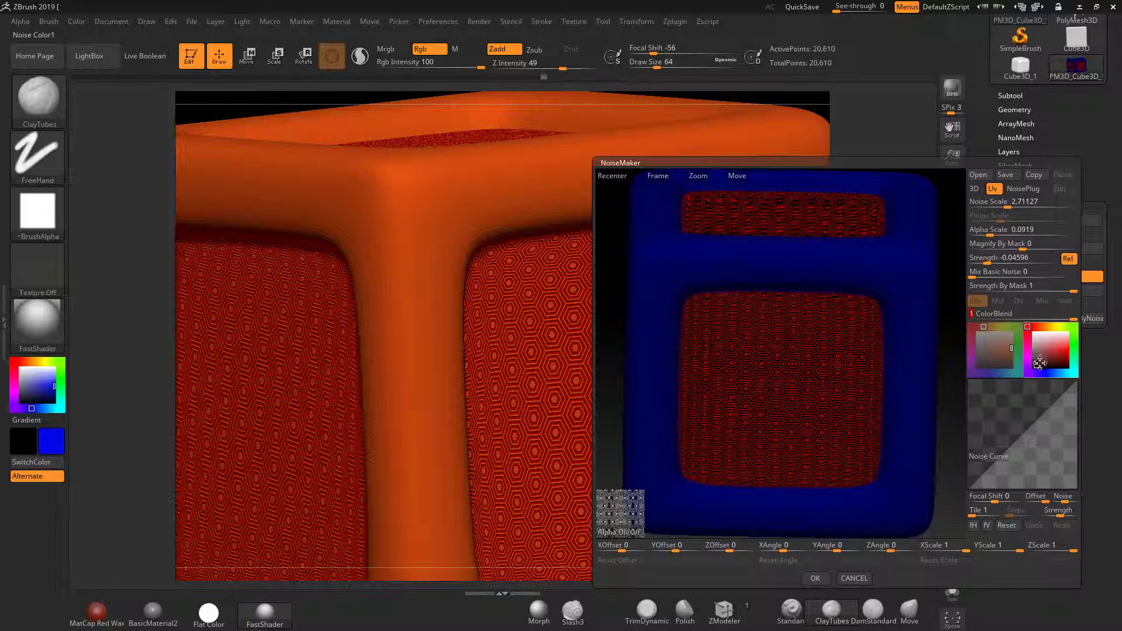
pyautogui.click(821, 581)
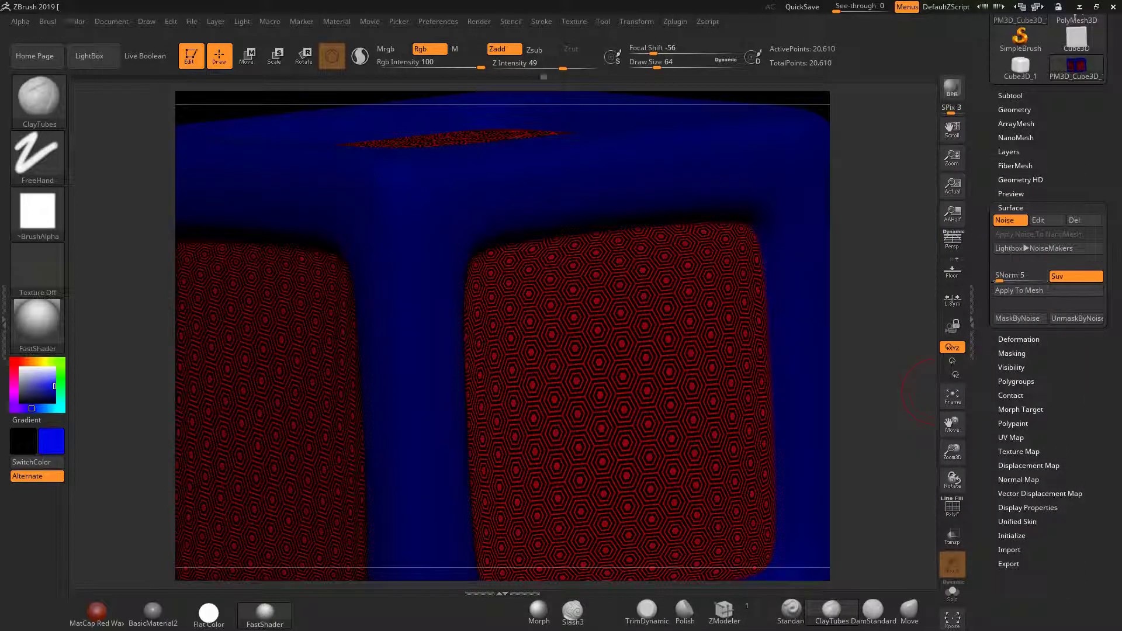
# Step: Turn off the surface noise and isolate the cube's red panels by their polygroup
pyautogui.click(1006, 220)
pyautogui.press('f')
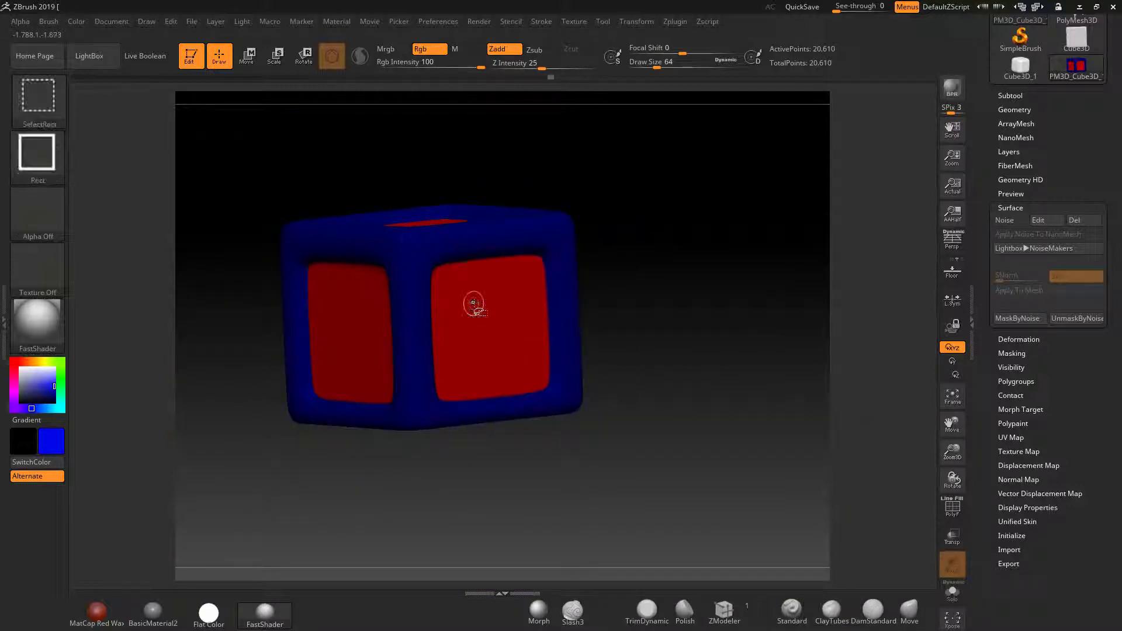
pyautogui.keyDown('ctrl'); pyautogui.keyDown('shift'); pyautogui.click(472, 307); pyautogui.keyUp('shift'); pyautogui.keyUp('ctrl')
# Step: Choose black, fill the isolated panels with it and unhide the whole cube
pyautogui.moveTo(46, 377); pyautogui.dragTo(54, 341)
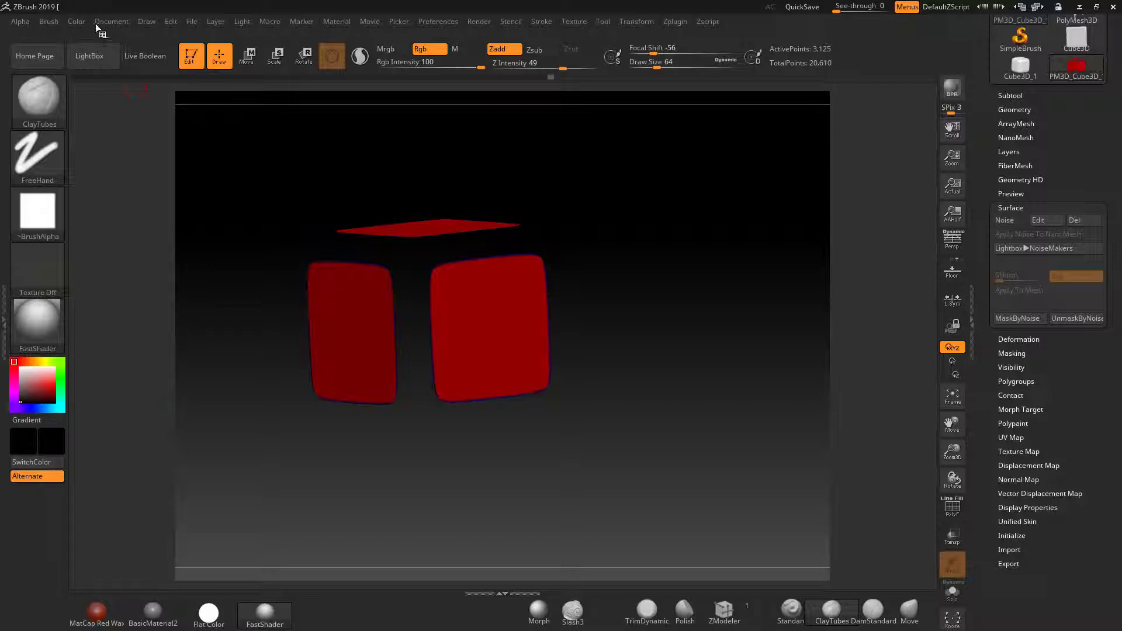
pyautogui.click(78, 21)
pyautogui.click(102, 285)
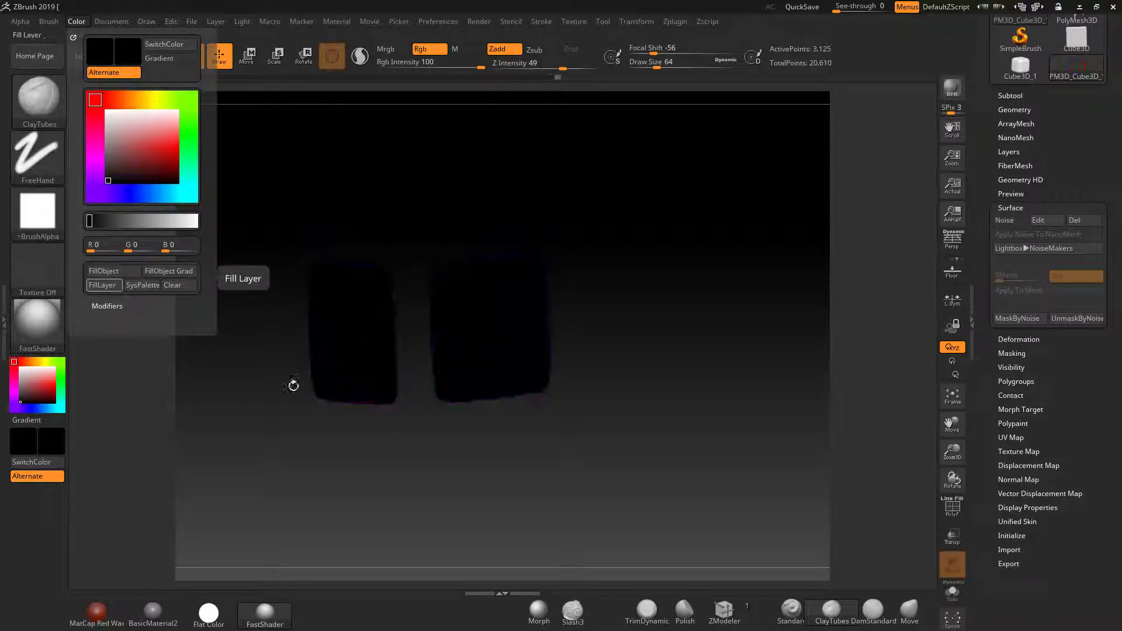
pyautogui.click(78, 22)
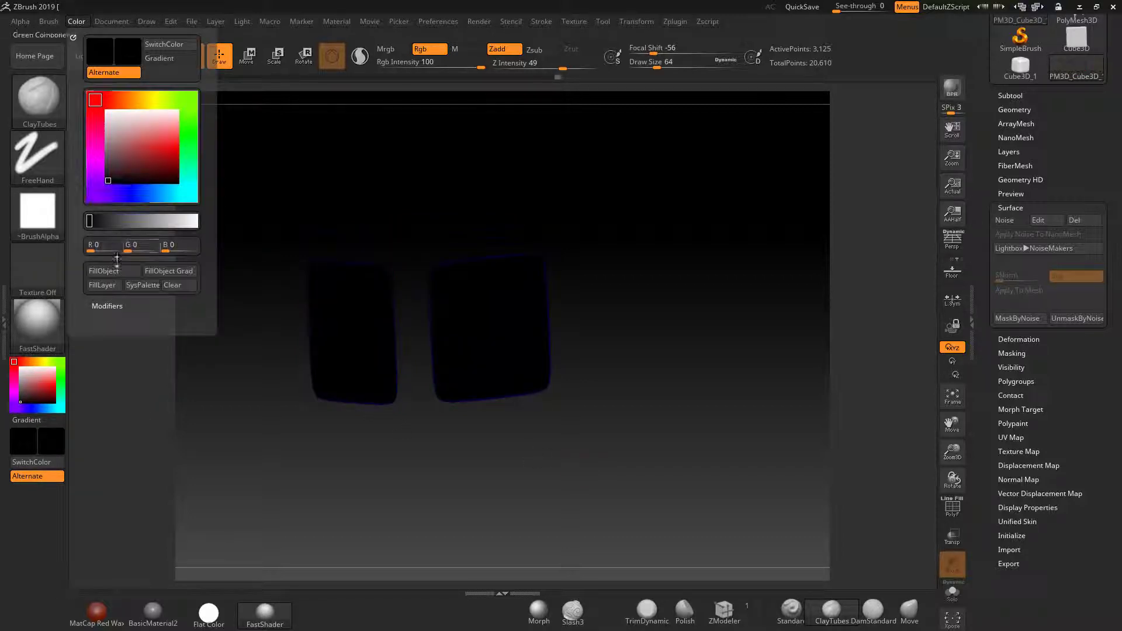
pyautogui.click(110, 272)
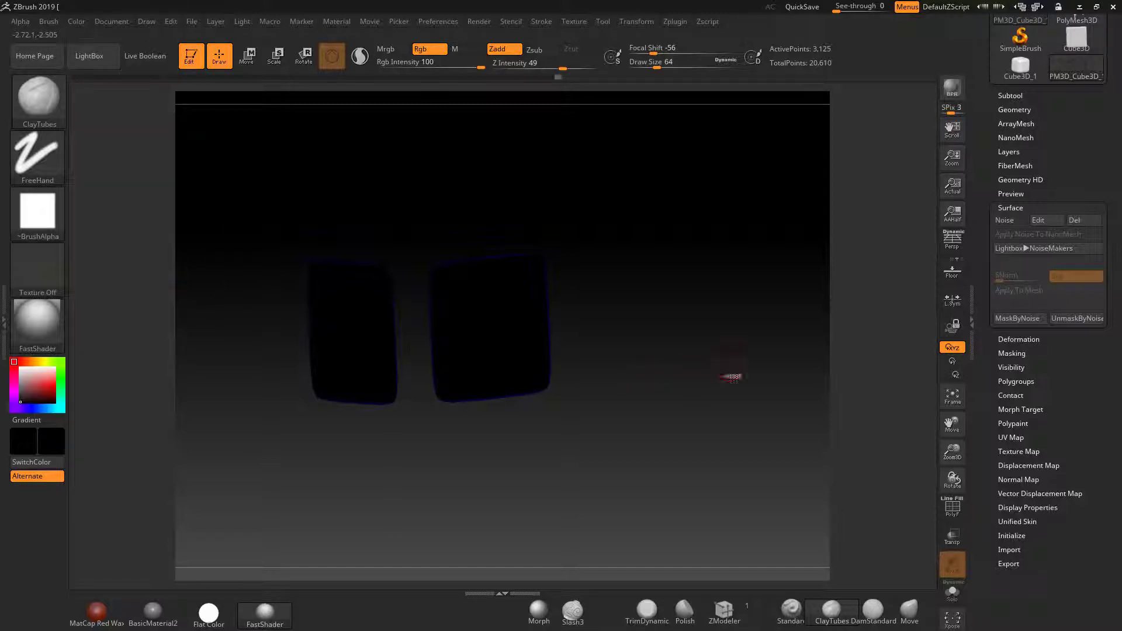
pyautogui.press('ctrl')
pyautogui.keyDown('ctrl'); pyautogui.click(743, 361); pyautogui.keyUp('ctrl')
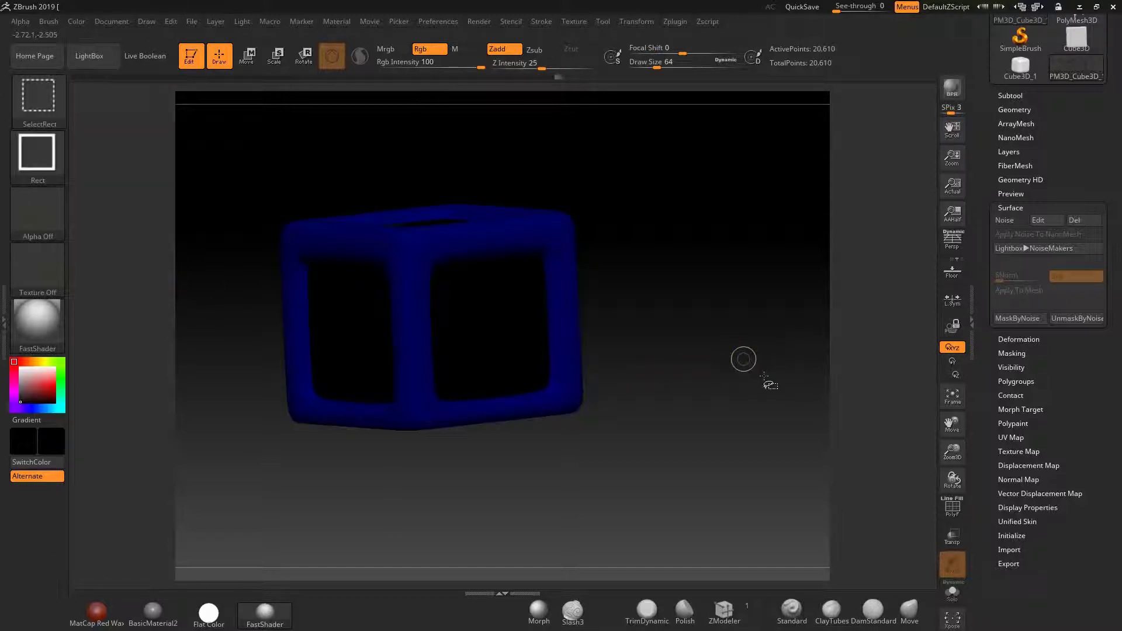
# Step: Edit the surface noise, choosing a bright saturated red as the second noise colour, and accept the settings
pyautogui.click(1045, 221)
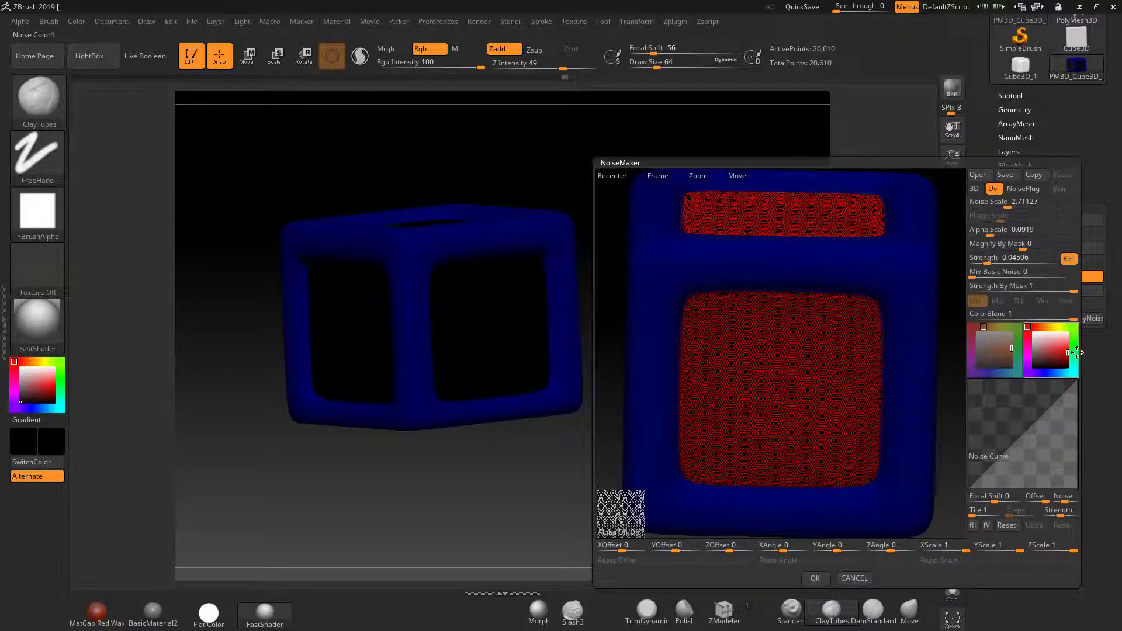
pyautogui.moveTo(1077, 352); pyautogui.dragTo(1079, 348)
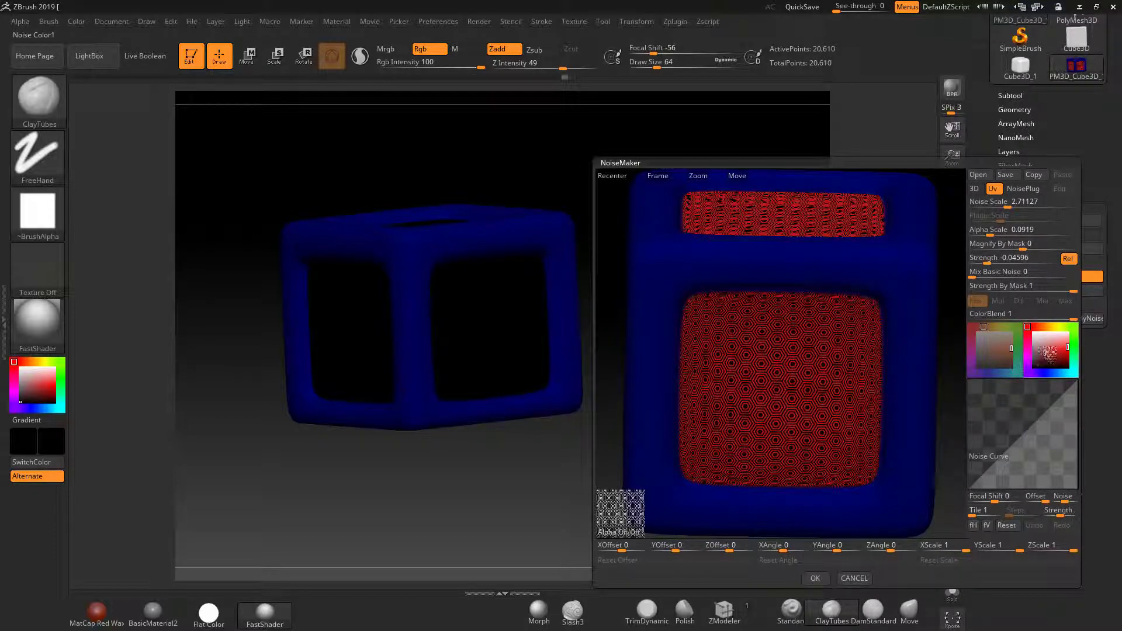
pyautogui.click(815, 579)
pyautogui.moveTo(564, 437); pyautogui.dragTo(892, 469)
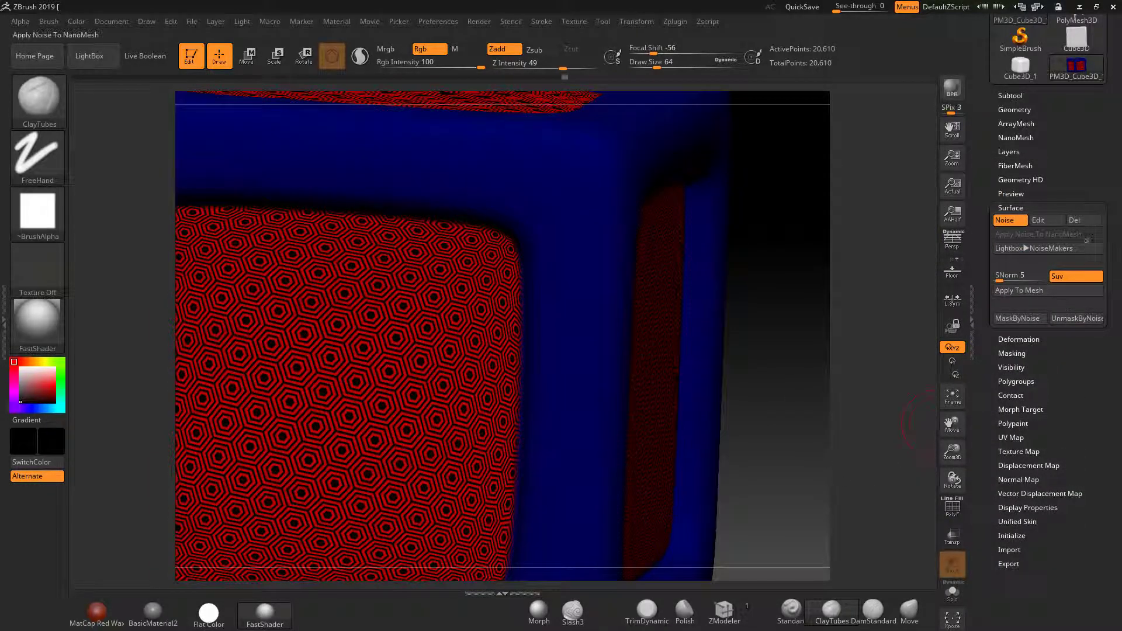
# Step: Increase the noise Alpha Scale to enlarge the hexagon pattern on the panels and accept the settings
pyautogui.click(1046, 220)
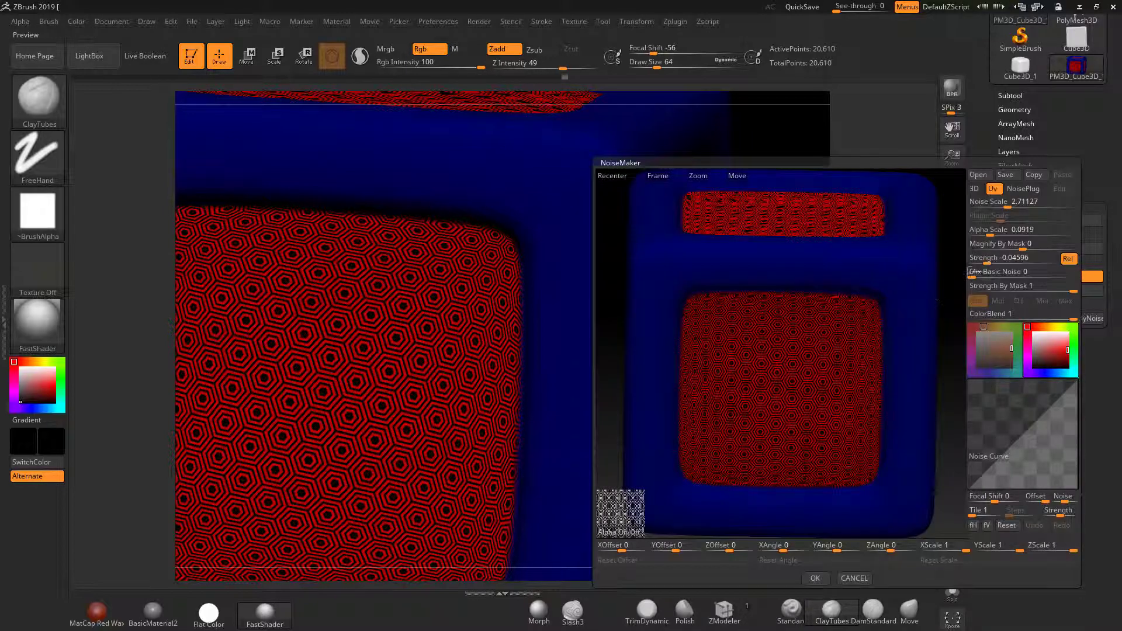
pyautogui.moveTo(991, 234); pyautogui.dragTo(1000, 234)
pyautogui.click(815, 579)
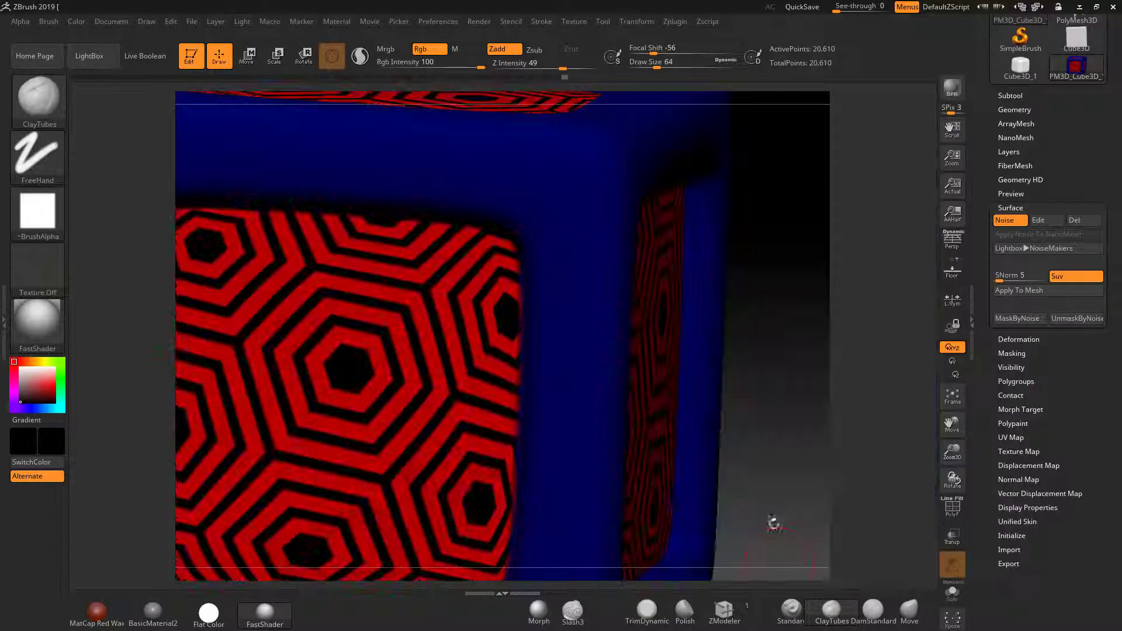
# Step: Lower the cube's subdivision level to SDiv 1 in the Geometry settings
pyautogui.keyDown('alt'); pyautogui.moveTo(810, 462); pyautogui.dragTo(781, 353); pyautogui.keyUp('alt')
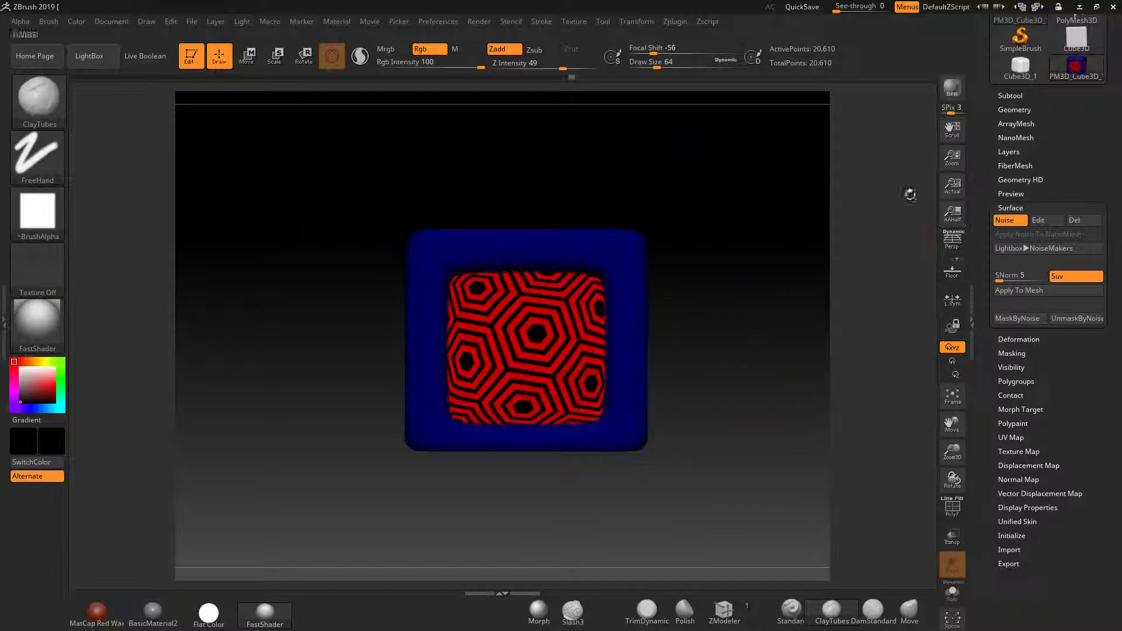
pyautogui.moveTo(909, 193)
pyautogui.mouseDown()
pyautogui.moveTo(846, 251)
pyautogui.moveTo(930, 193)
pyautogui.mouseUp()
pyautogui.click(1015, 110)
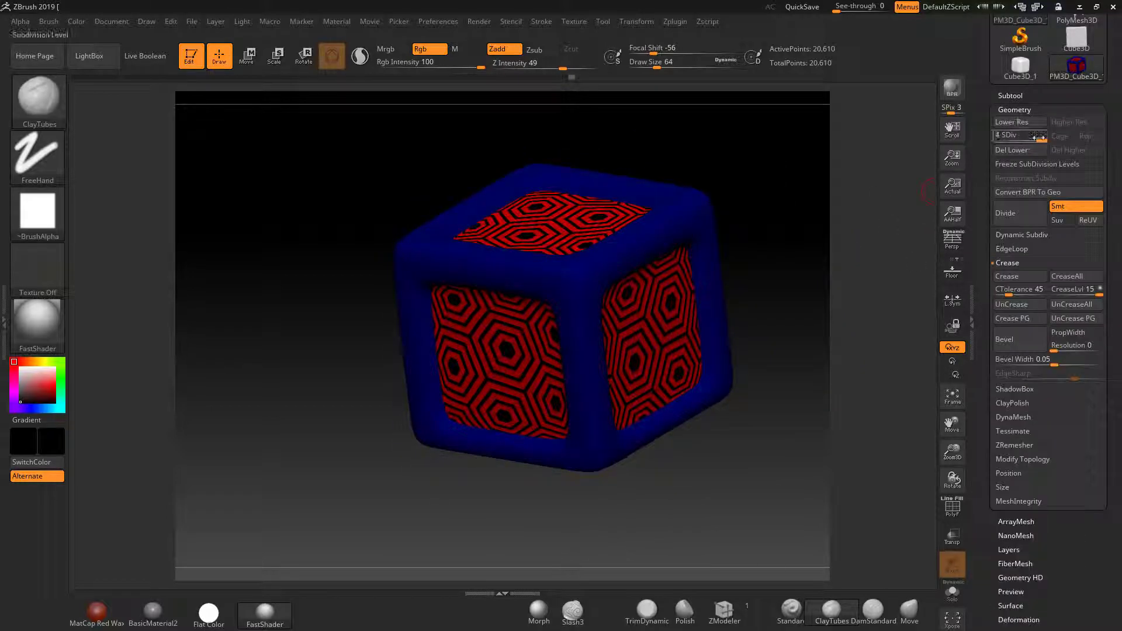
pyautogui.click(999, 138)
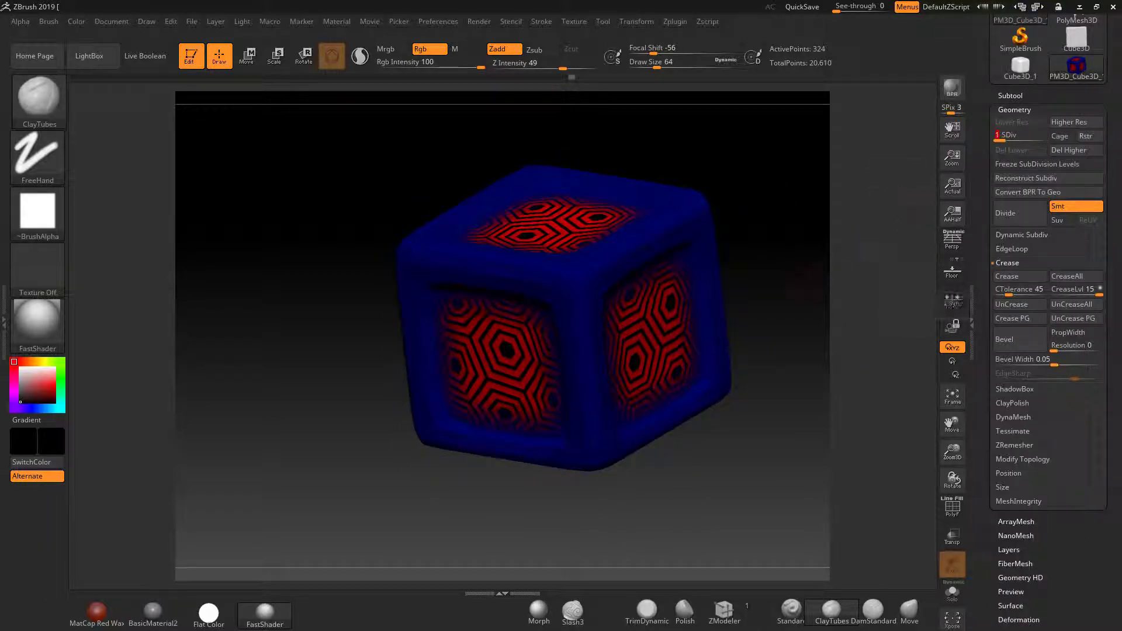
# Step: Isolate the cube's panels, fill them with dark grey (RGB 42, 42, 42), set the Draw Size to 140 and unhide the cube
pyautogui.moveTo(836, 269)
pyautogui.mouseDown()
pyautogui.moveTo(719, 303)
pyautogui.moveTo(705, 263)
pyautogui.moveTo(742, 275)
pyautogui.moveTo(644, 288)
pyautogui.mouseUp()
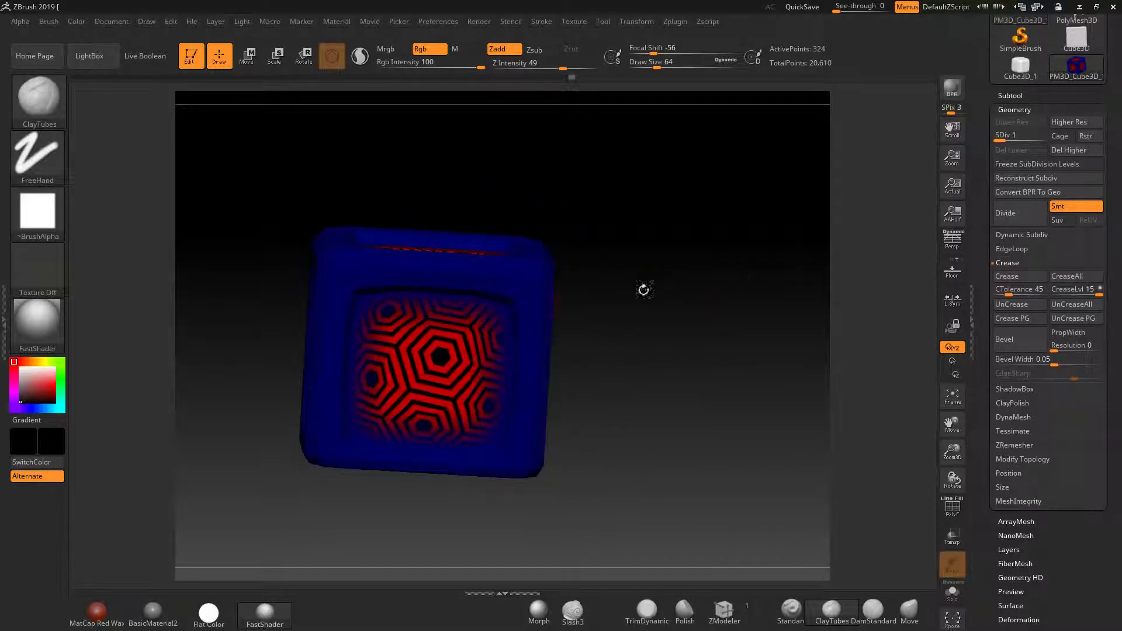
pyautogui.keyDown('ctrl'); pyautogui.keyDown('shift'); pyautogui.click(427, 367); pyautogui.keyUp('shift'); pyautogui.keyUp('ctrl')
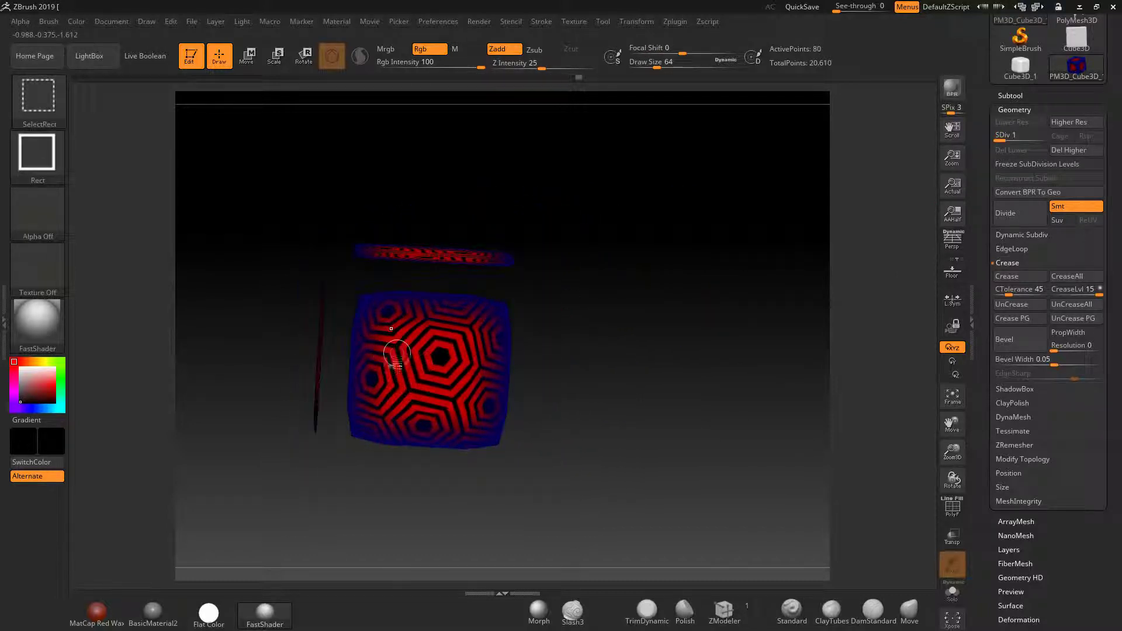
pyautogui.click(82, 22)
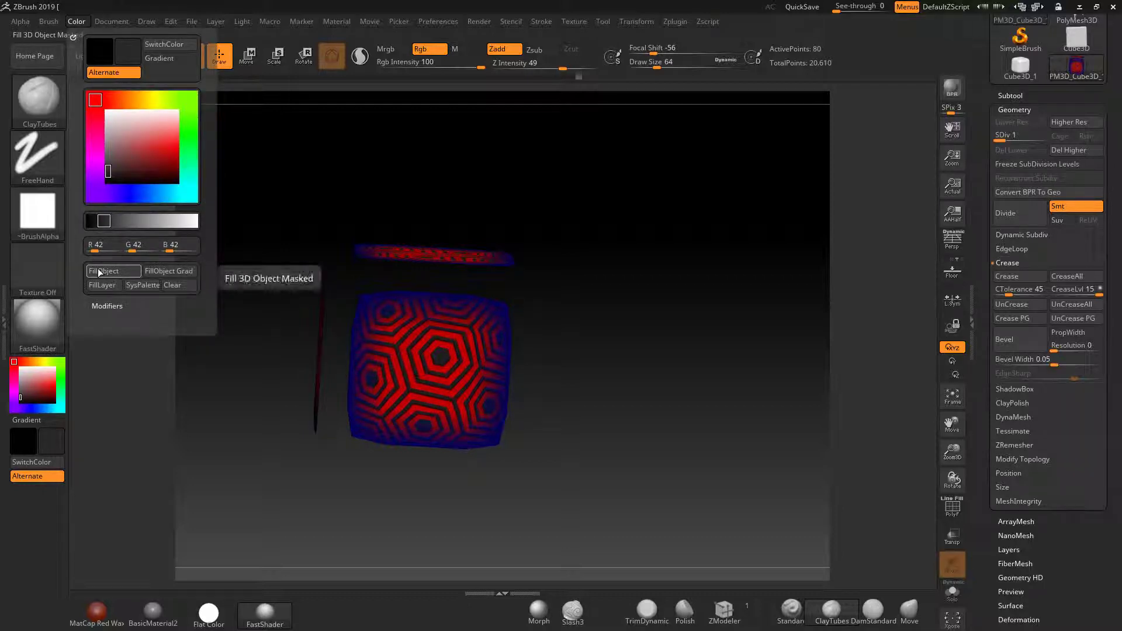
pyautogui.press('space')
pyautogui.click(380, 369)
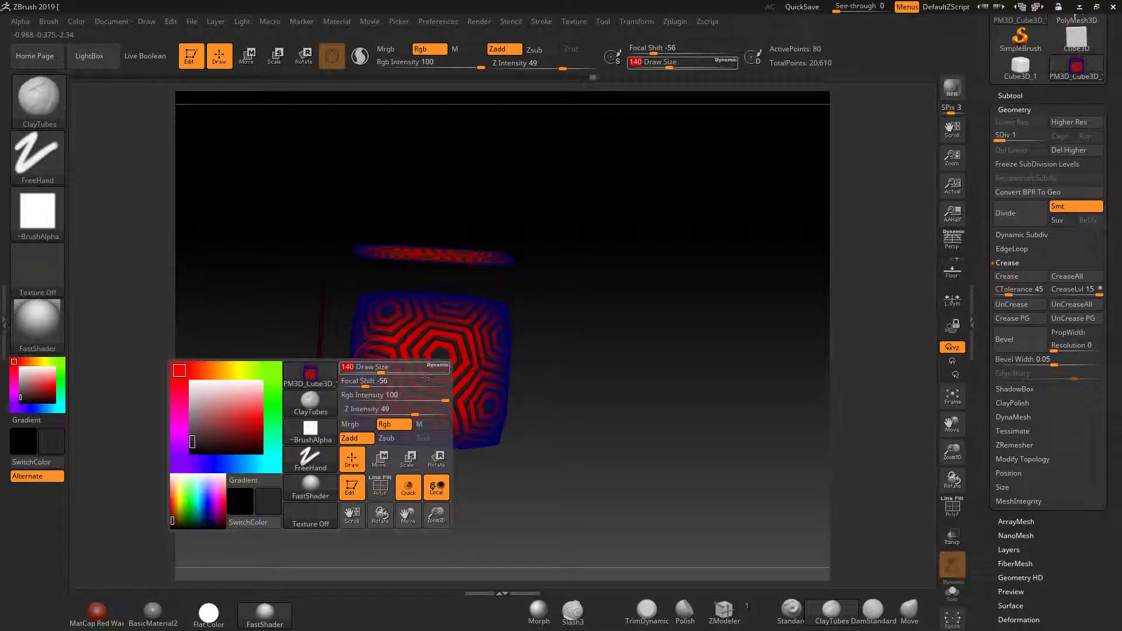
pyautogui.keyDown('ctrl'); pyautogui.keyDown('shift'); pyautogui.click(799, 268); pyautogui.keyUp('shift'); pyautogui.keyUp('ctrl')
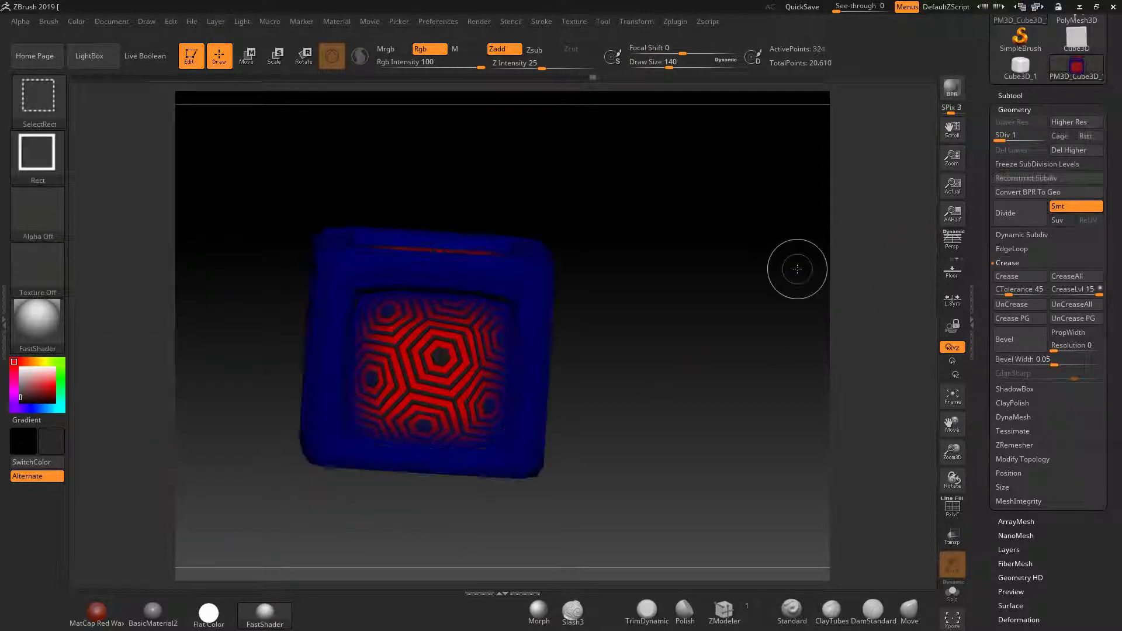
# Step: Isolate the cube's frame, clear its mask and fill it with blue (RGB 0, 43, 170)
pyautogui.keyDown('ctrl'); pyautogui.keyDown('shift'); pyautogui.click(532, 312); pyautogui.keyUp('shift'); pyautogui.keyUp('ctrl')
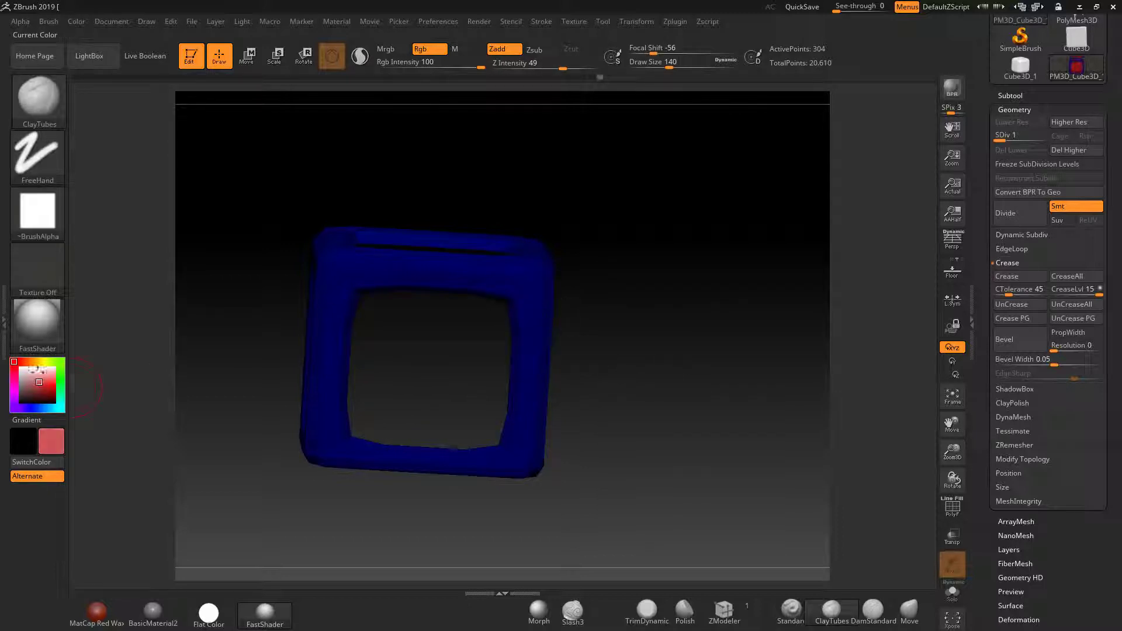
pyautogui.moveTo(11, 368)
pyautogui.mouseDown()
pyautogui.moveTo(12, 398)
pyautogui.moveTo(38, 409)
pyautogui.moveTo(46, 388)
pyautogui.moveTo(62, 391)
pyautogui.mouseUp()
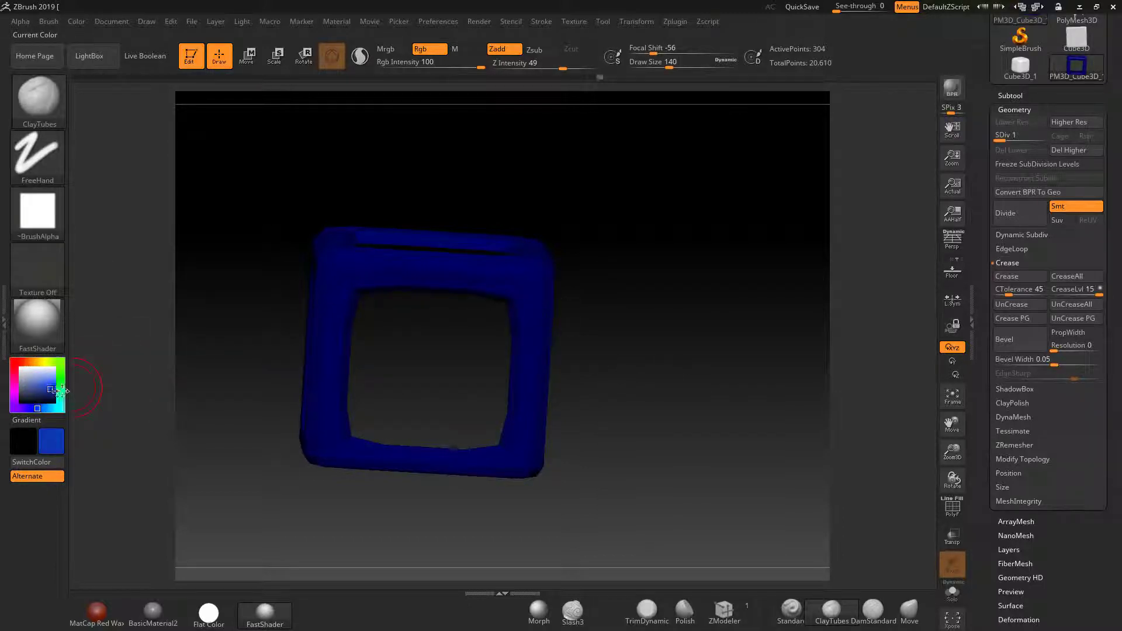
pyautogui.click(76, 24)
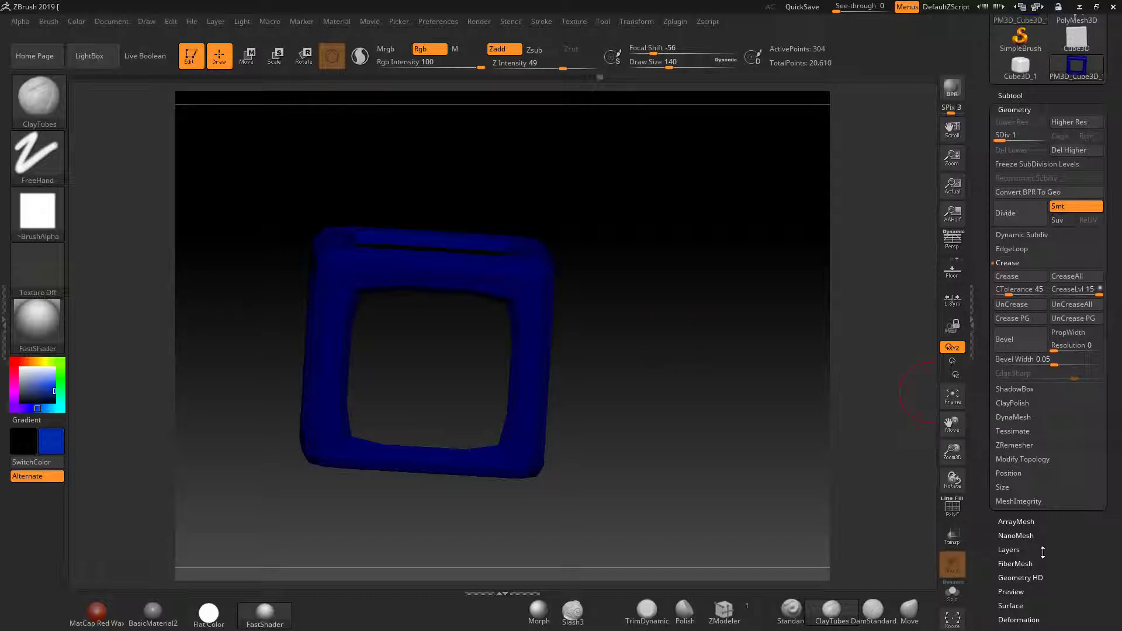
pyautogui.hotkey('ctrl', 'f')
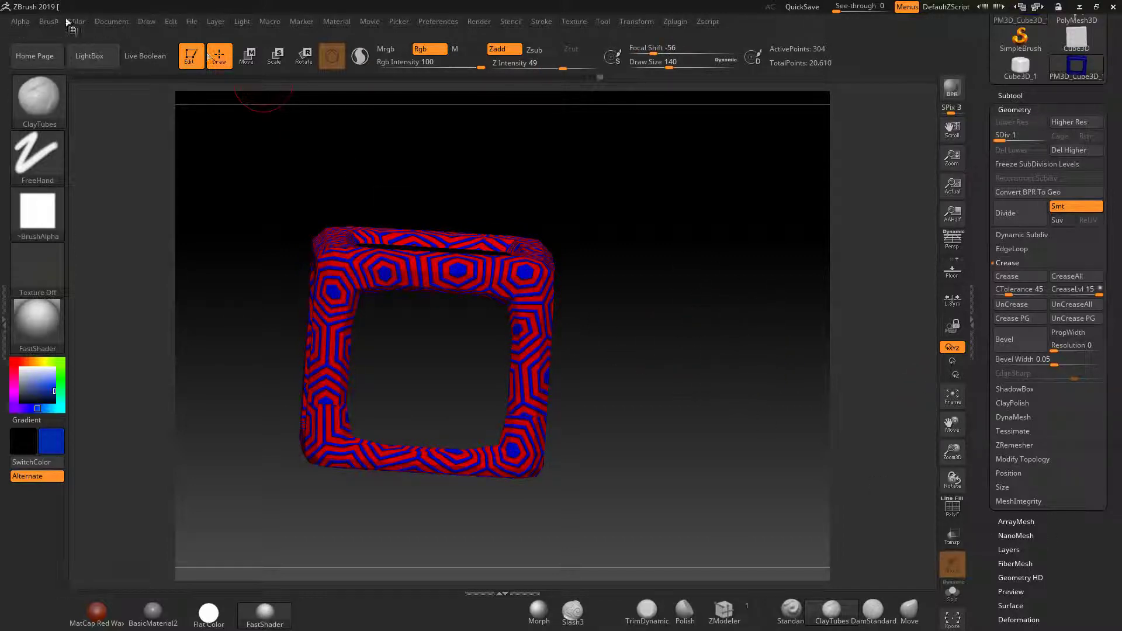
pyautogui.click(75, 21)
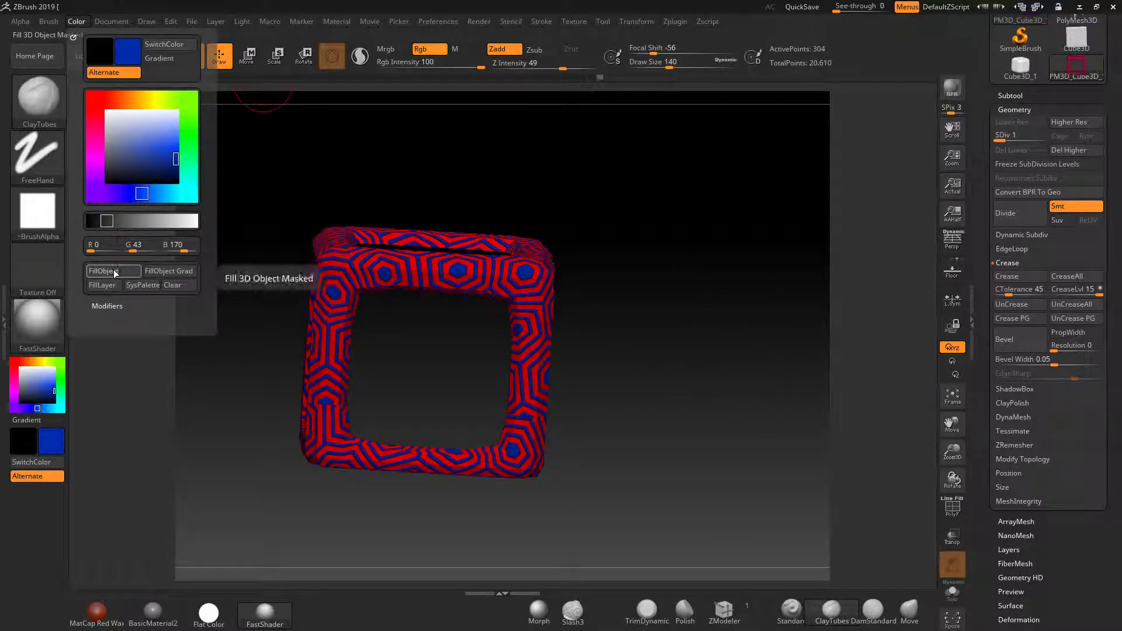
# Step: Isolate the unmasked panels, choose black (RGB 0, 0, 0) and fill them with it
pyautogui.keyDown('ctrl'); pyautogui.keyDown('shift'); pyautogui.moveTo(721, 291); pyautogui.dragTo(749, 356); pyautogui.keyUp('shift'); pyautogui.keyUp('ctrl')
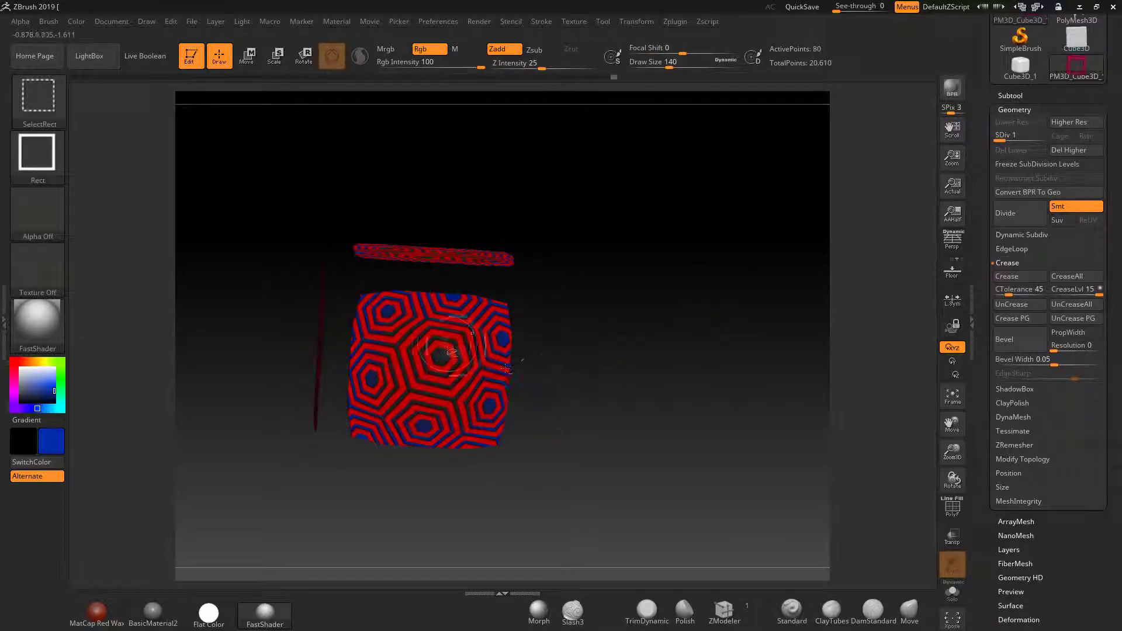
pyautogui.keyDown('ctrl'); pyautogui.keyDown('shift'); pyautogui.click(442, 358); pyautogui.keyUp('shift'); pyautogui.keyUp('ctrl')
pyautogui.keyDown('ctrl'); pyautogui.keyDown('shift'); pyautogui.click(659, 332); pyautogui.keyUp('shift'); pyautogui.keyUp('ctrl')
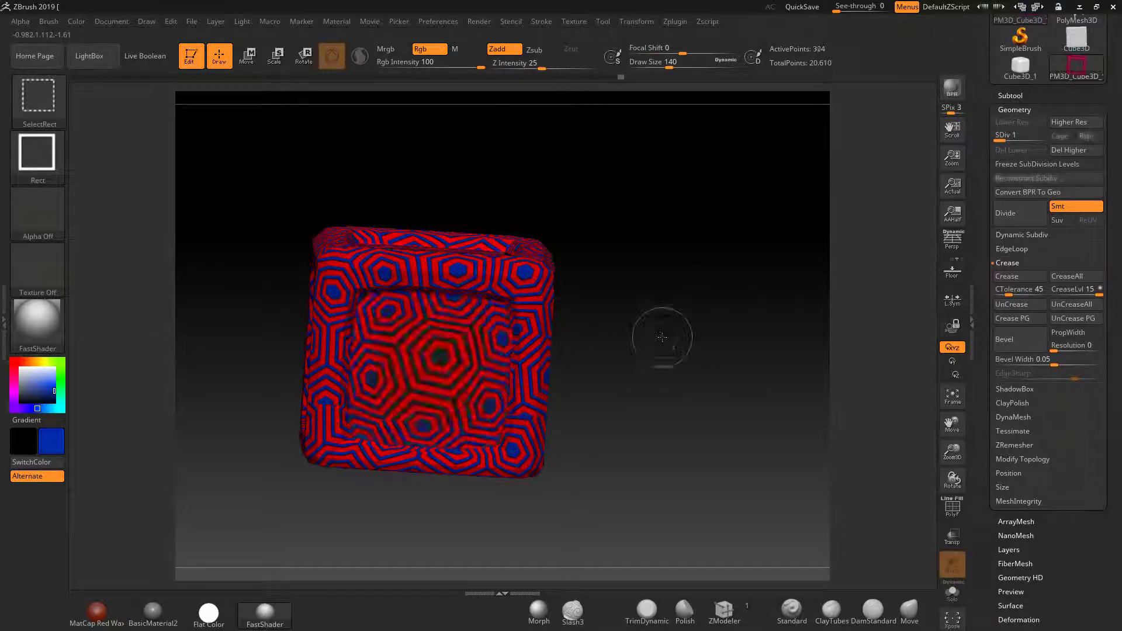
pyautogui.keyDown('ctrl'); pyautogui.keyDown('shift'); pyautogui.click(504, 342); pyautogui.keyUp('shift'); pyautogui.keyUp('ctrl')
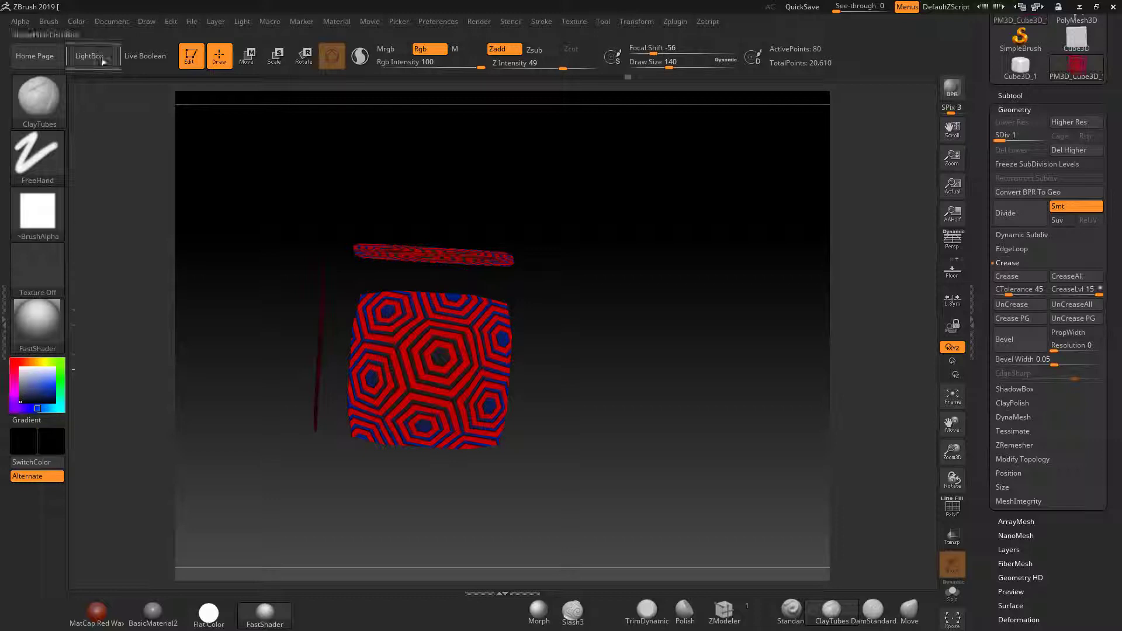
pyautogui.click(76, 21)
pyautogui.click(109, 272)
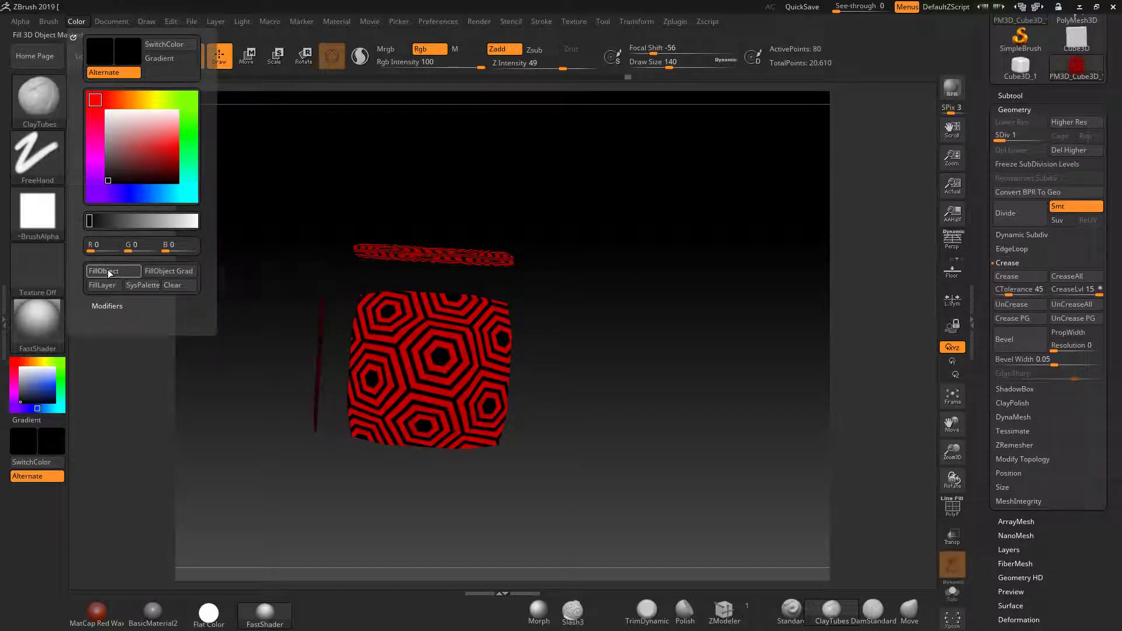
# Step: Isolate the frame, mask it completely and unhide the whole cube
pyautogui.keyDown('ctrl'); pyautogui.keyDown('shift'); pyautogui.moveTo(729, 267); pyautogui.dragTo(735, 304); pyautogui.keyUp('shift'); pyautogui.keyUp('ctrl')
pyautogui.keyDown('ctrl'); pyautogui.keyDown('shift'); pyautogui.click(752, 349); pyautogui.keyUp('shift'); pyautogui.keyUp('ctrl')
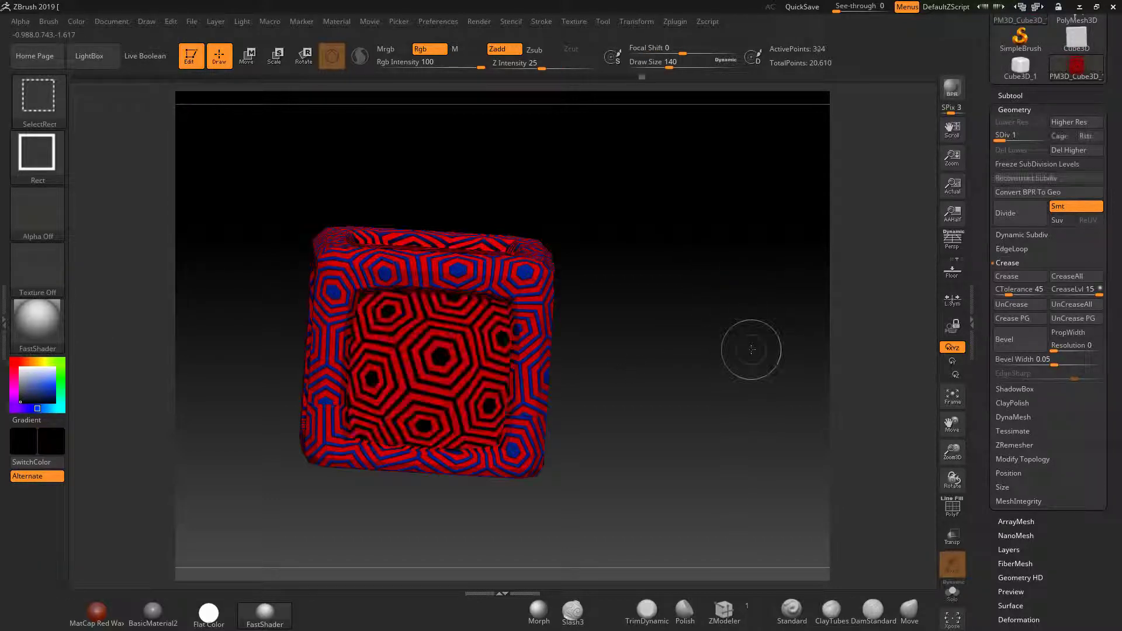
pyautogui.keyDown('ctrl'); pyautogui.keyDown('shift'); pyautogui.click(530, 258); pyautogui.keyUp('shift'); pyautogui.keyUp('ctrl')
pyautogui.keyDown('ctrl'); pyautogui.moveTo(228, 155); pyautogui.dragTo(708, 558); pyautogui.keyUp('ctrl')
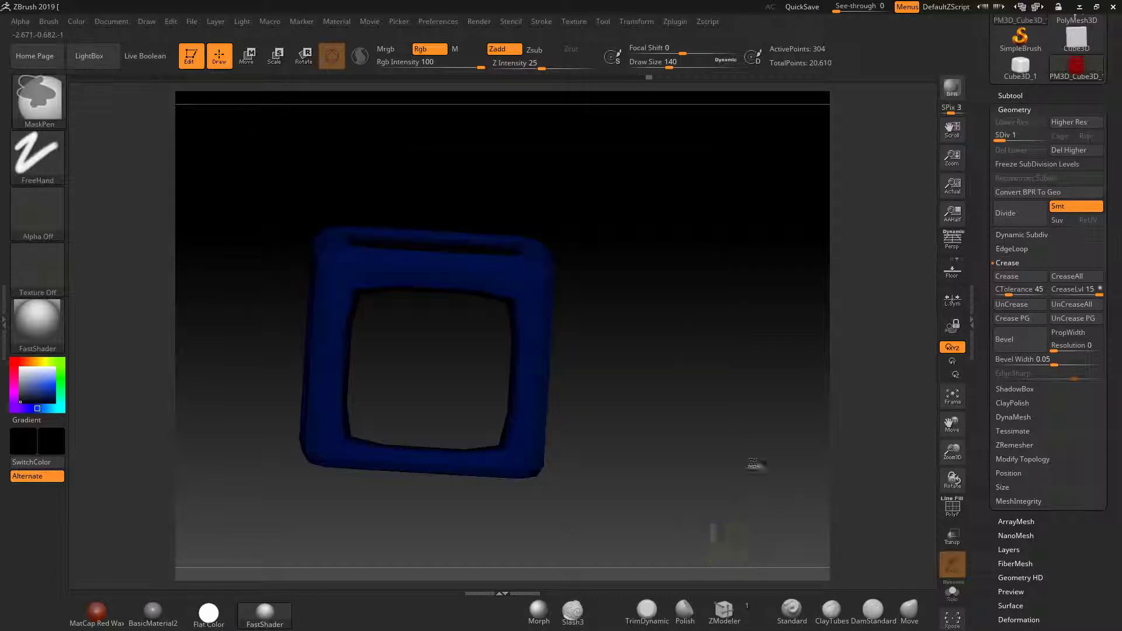
pyautogui.keyDown('ctrl'); pyautogui.keyDown('shift'); pyautogui.click(739, 350); pyautogui.keyUp('shift'); pyautogui.keyUp('ctrl')
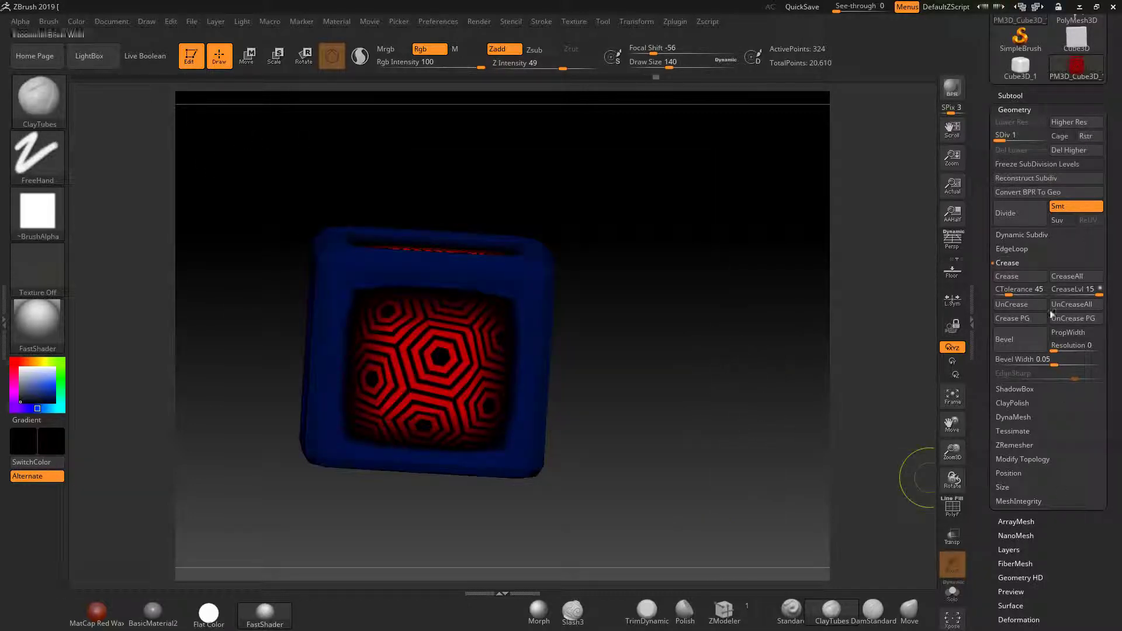
# Step: Turn off ViewMask in the Masking settings so the masked frame shows its true colour
pyautogui.moveTo(1090, 549); pyautogui.dragTo(1092, 507)
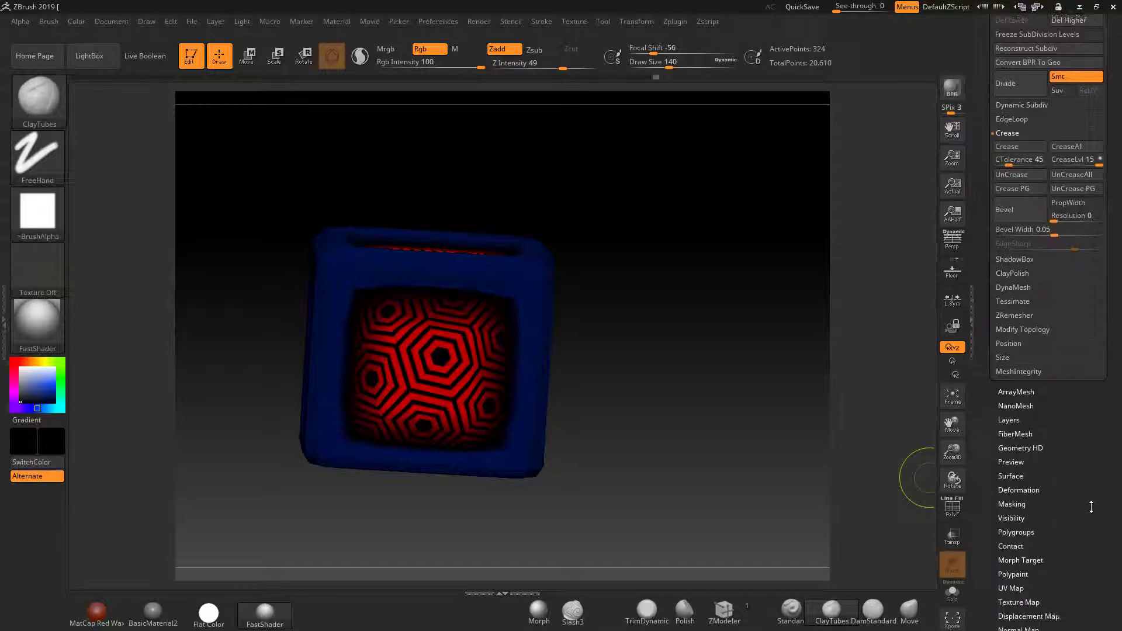
pyautogui.click(1006, 504)
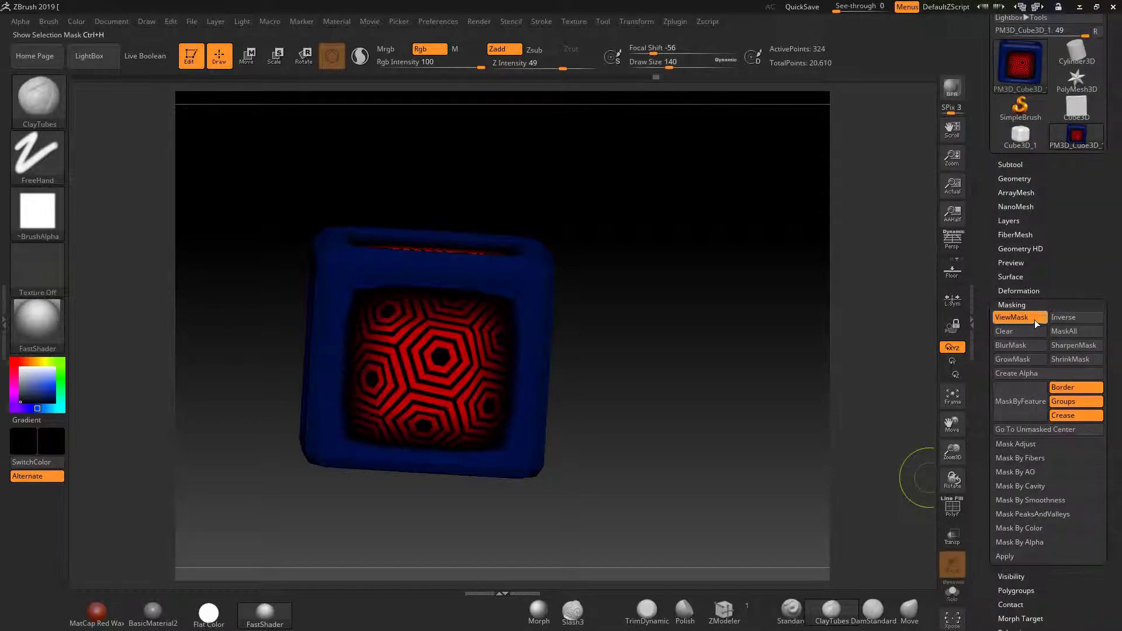
pyautogui.click(1035, 321)
pyautogui.moveTo(702, 396); pyautogui.dragTo(772, 380)
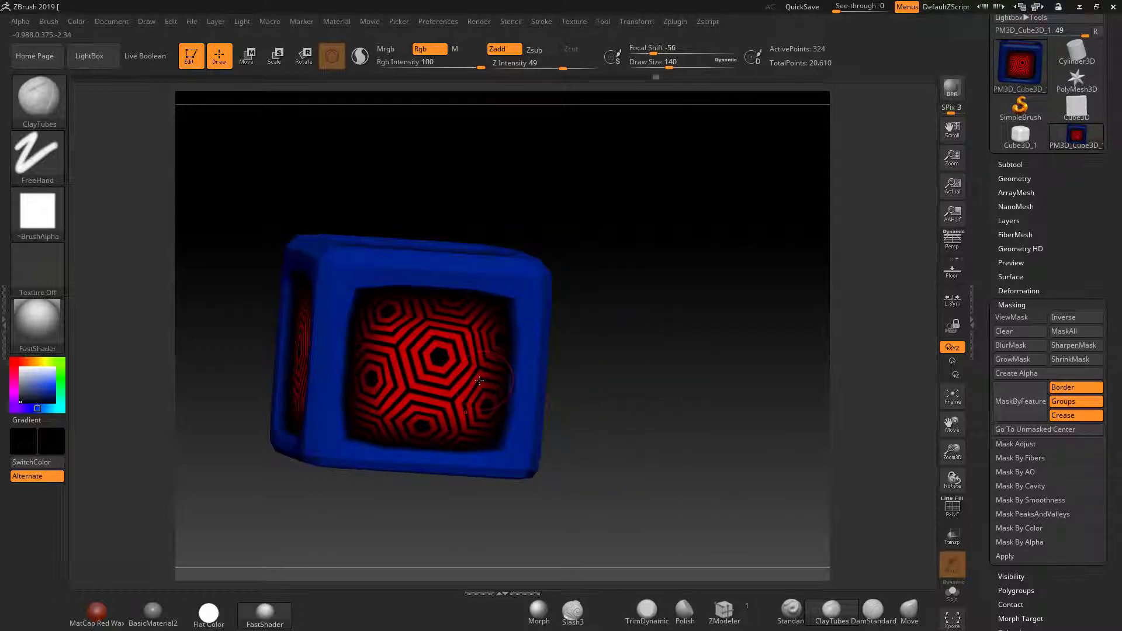
# Step: Check the panels in isolation, unhide the cube and raise its subdivision level to SDiv 4 in the Geometry settings
pyautogui.keyDown('ctrl'); pyautogui.keyDown('shift'); pyautogui.click(444, 377); pyautogui.keyUp('shift'); pyautogui.keyUp('ctrl')
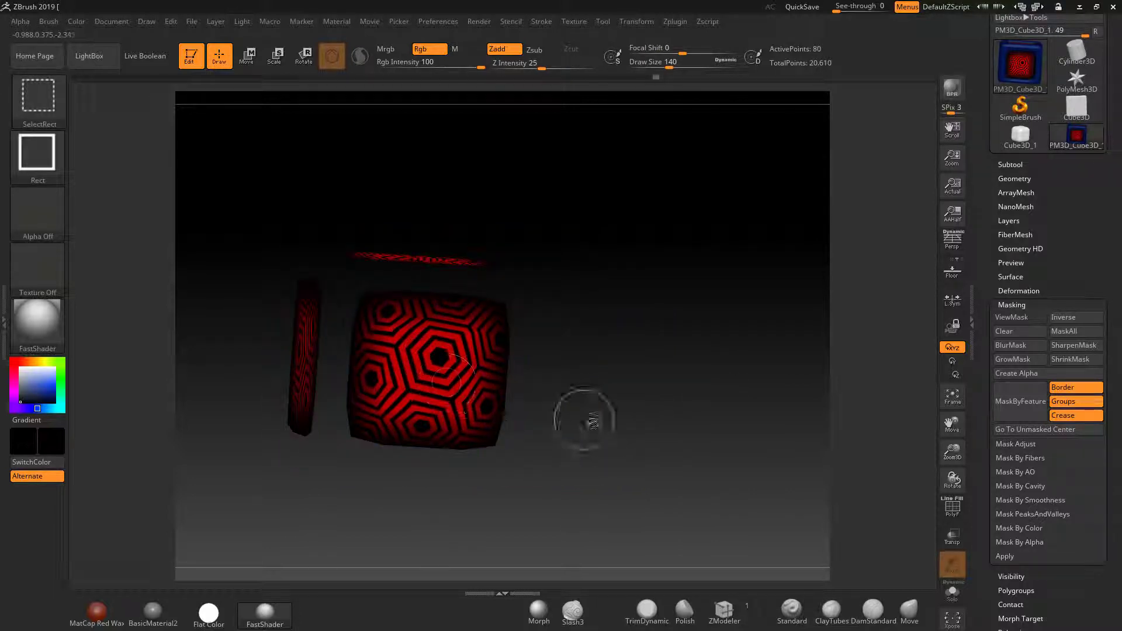
pyautogui.keyDown('ctrl'); pyautogui.keyDown('shift'); pyautogui.click(542, 389); pyautogui.keyUp('shift'); pyautogui.keyUp('ctrl')
pyautogui.click(1012, 178)
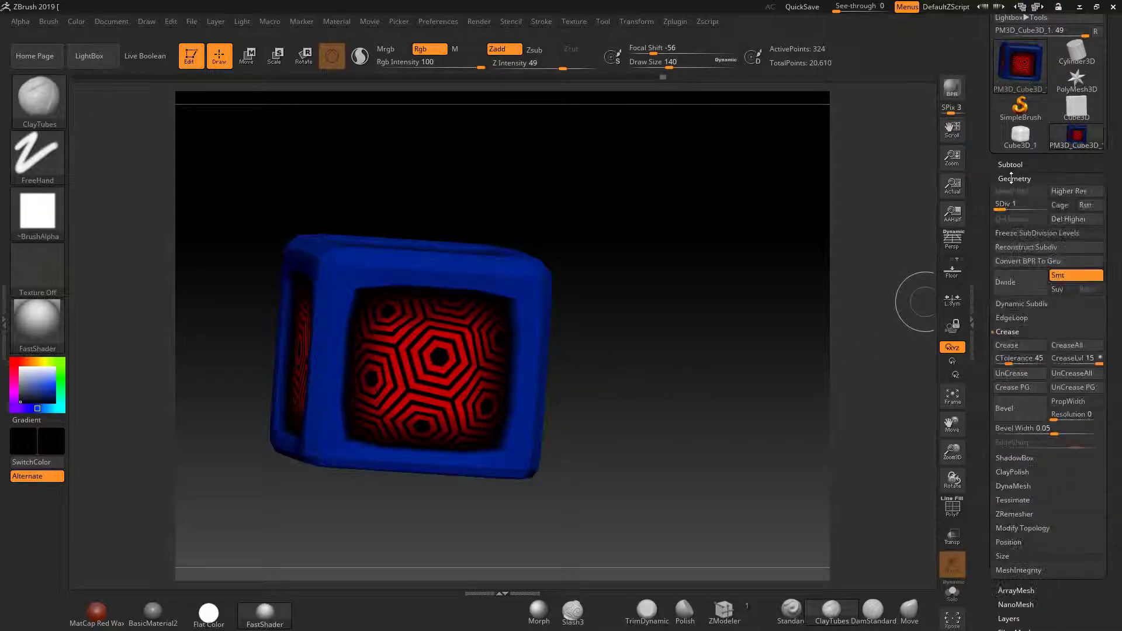
pyautogui.moveTo(1051, 209); pyautogui.dragTo(1053, 208)
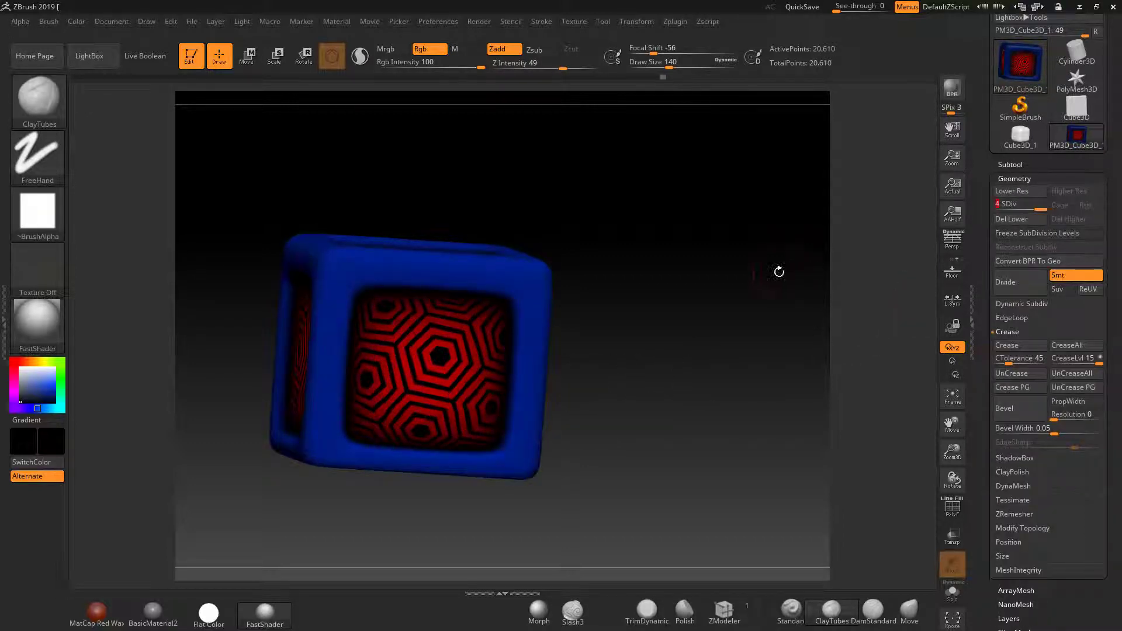
# Step: Show only the cube's frame, fill it with dark blue (RGB 0, 30, 121) and unhide the whole cube
pyautogui.keyDown('ctrl'); pyautogui.keyDown('shift'); pyautogui.click(462, 385); pyautogui.keyUp('shift'); pyautogui.keyUp('ctrl')
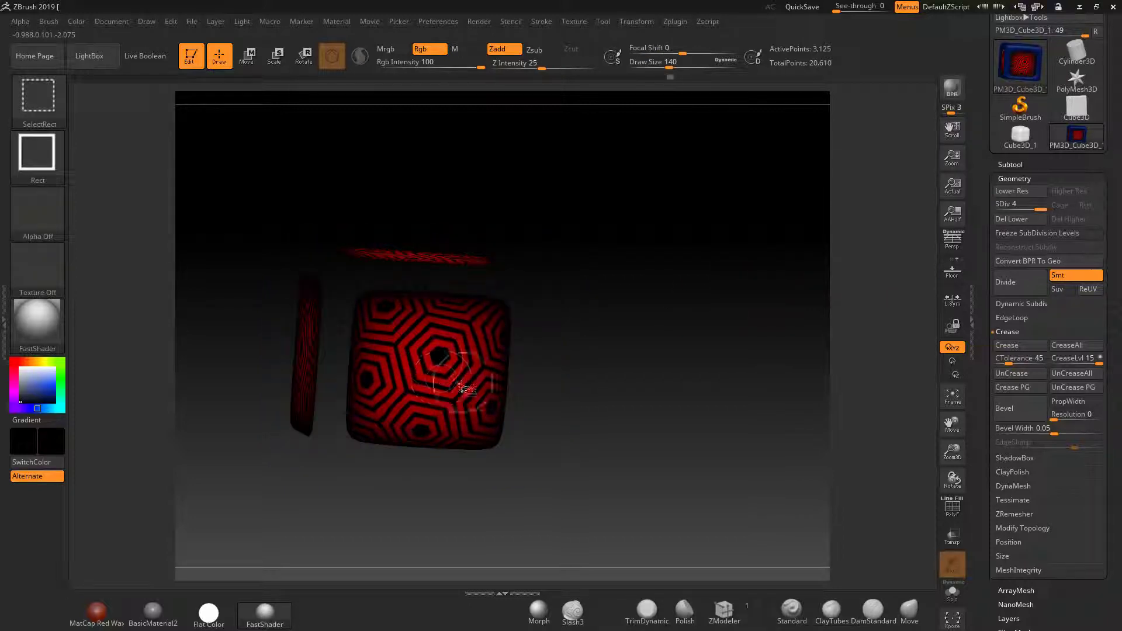
pyautogui.click(76, 23)
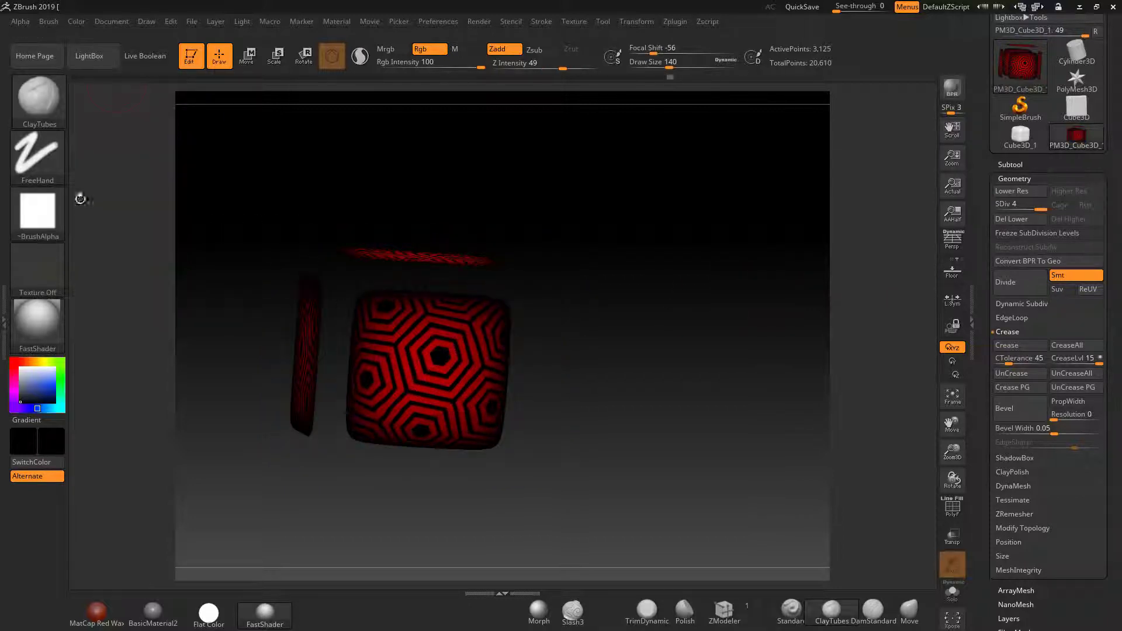
pyautogui.click(76, 22)
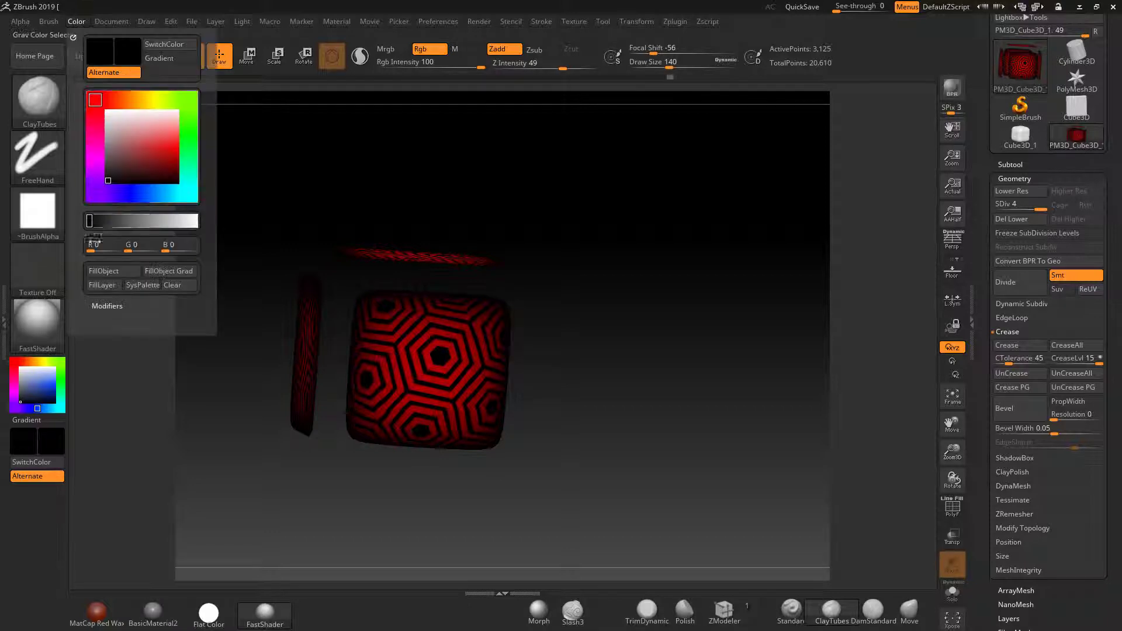
pyautogui.moveTo(692, 309)
pyautogui.keyDown('ctrl'); pyautogui.keyDown('shift'); pyautogui.mouseDown()
pyautogui.moveTo(714, 366)
pyautogui.moveTo(754, 409)
pyautogui.mouseUp(); pyautogui.keyUp('shift'); pyautogui.keyUp('ctrl')
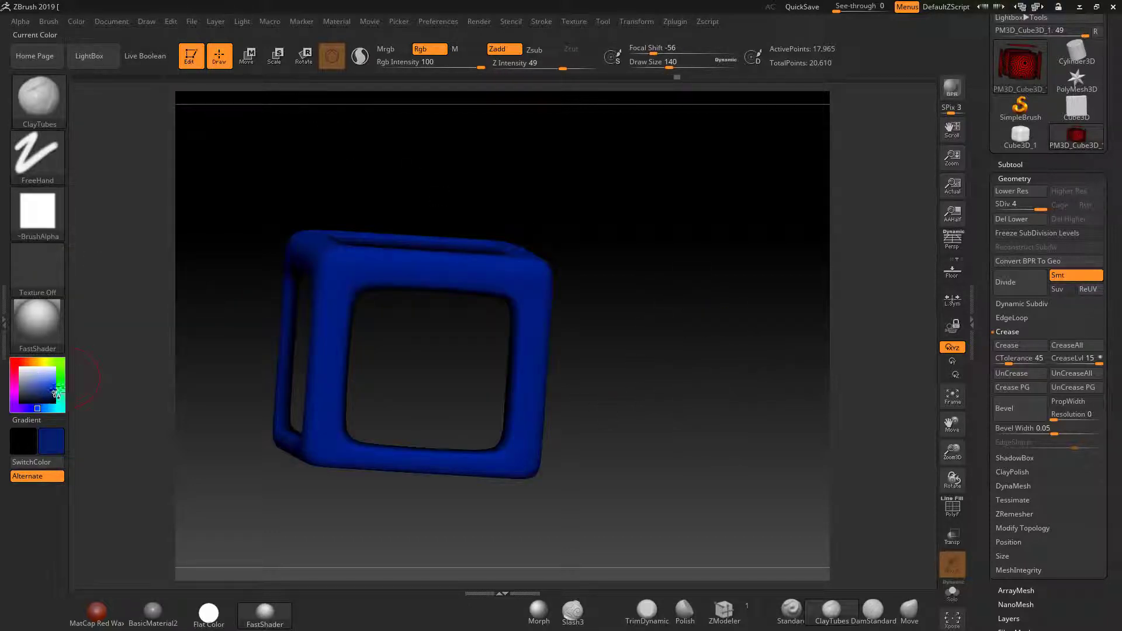
pyautogui.click(76, 22)
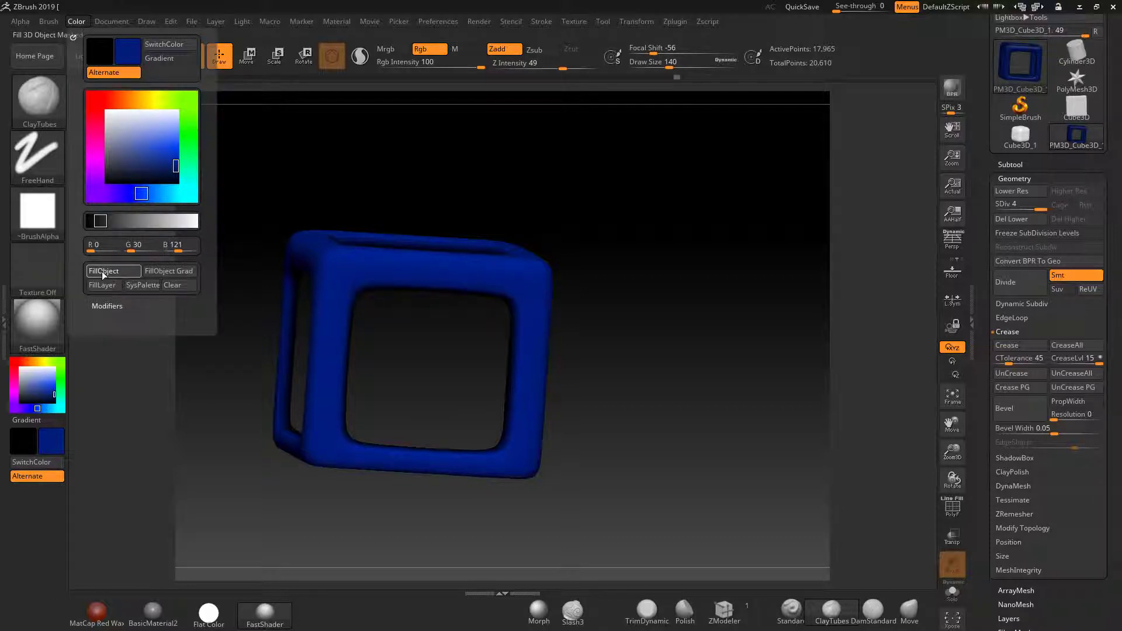
pyautogui.keyDown('ctrl'); pyautogui.keyDown('shift'); pyautogui.click(722, 331); pyautogui.keyUp('shift'); pyautogui.keyUp('ctrl')
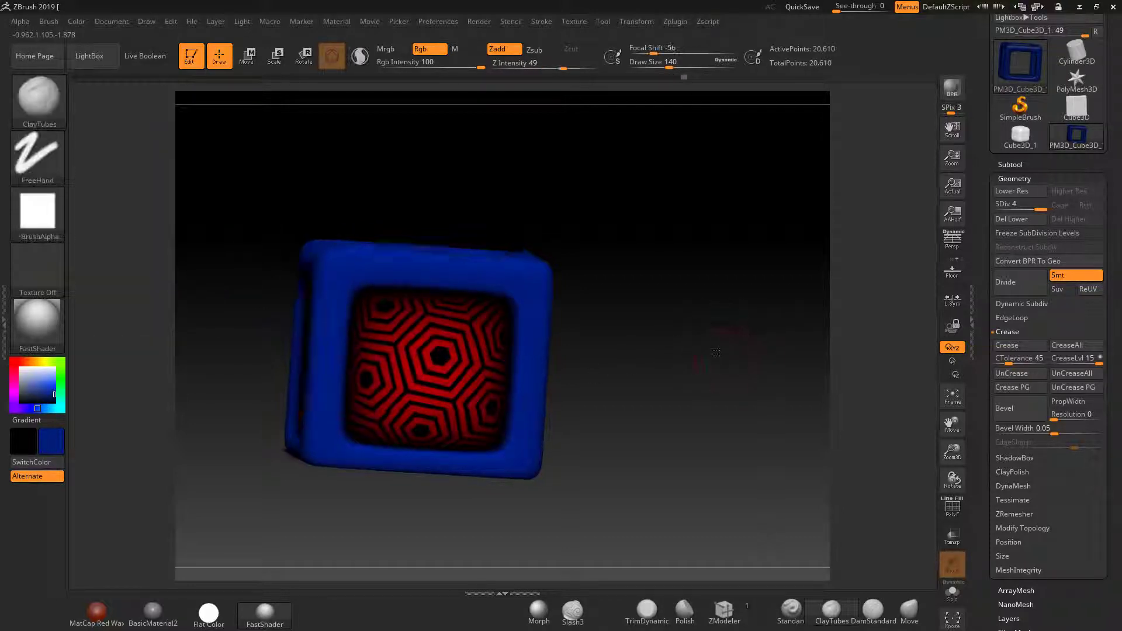
# Step: Fill the whole cube with the dark blue (RGB 0, 30, 121) while its frame stays masked
pyautogui.moveTo(716, 353); pyautogui.dragTo(706, 353)
pyautogui.click(77, 22)
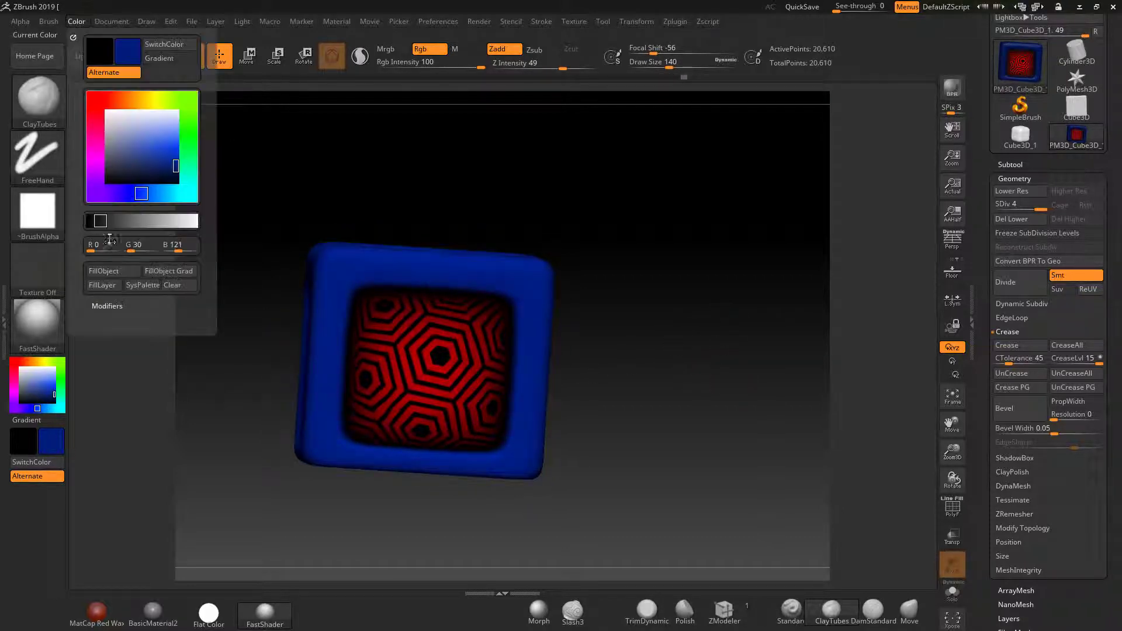
pyautogui.click(112, 272)
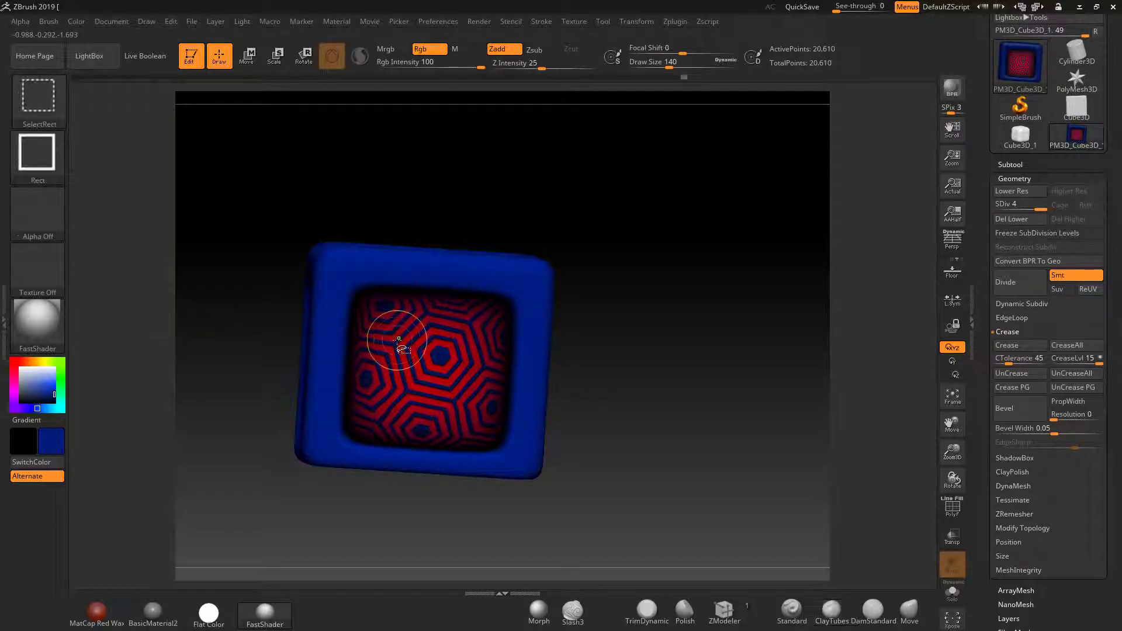
# Step: Isolate the panels at SDiv 4, choose black (RGB 0, 0, 0) and fill them with it
pyautogui.keyDown('ctrl'); pyautogui.keyDown('shift'); pyautogui.click(388, 338); pyautogui.keyUp('shift'); pyautogui.keyUp('ctrl')
pyautogui.moveTo(608, 382)
pyautogui.mouseDown()
pyautogui.moveTo(626, 383)
pyautogui.moveTo(610, 383)
pyautogui.mouseUp()
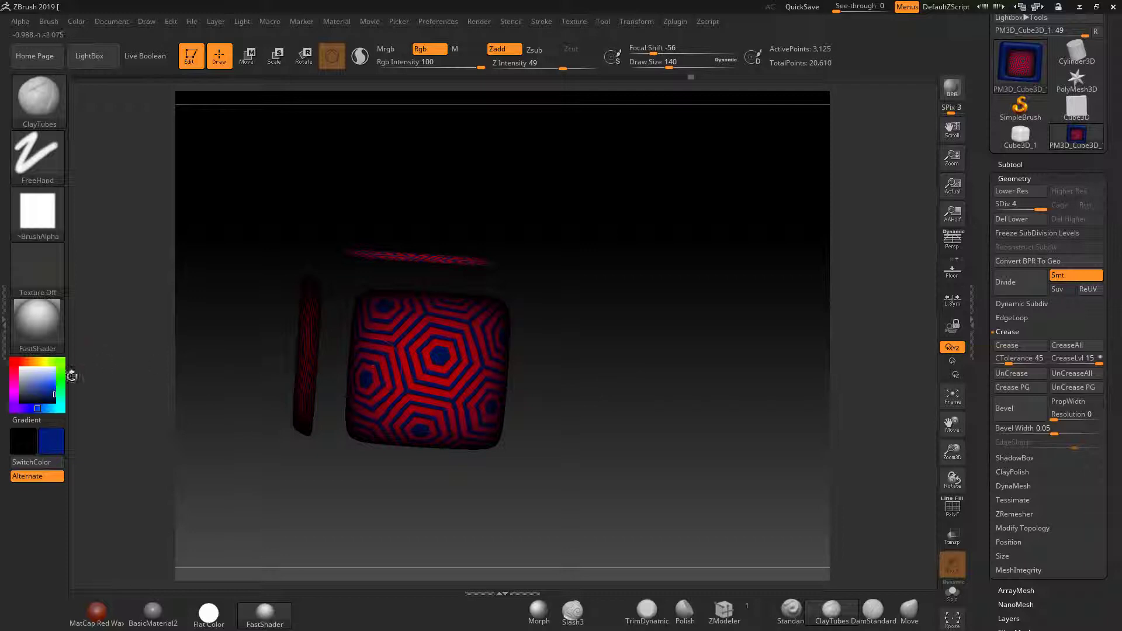
pyautogui.click(21, 402)
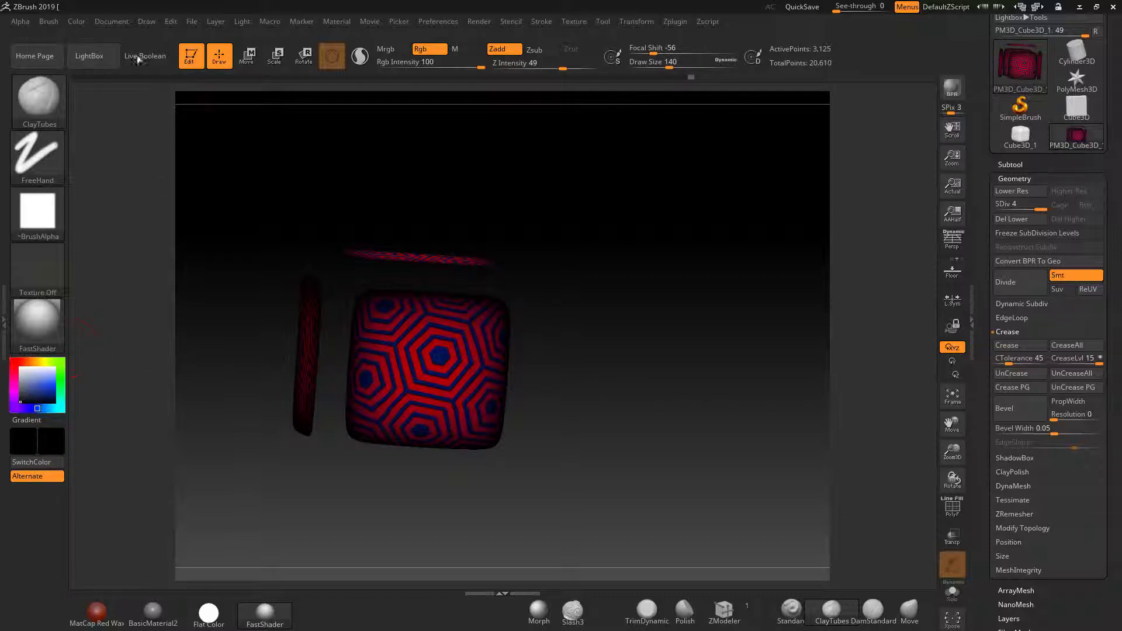
pyautogui.click(76, 21)
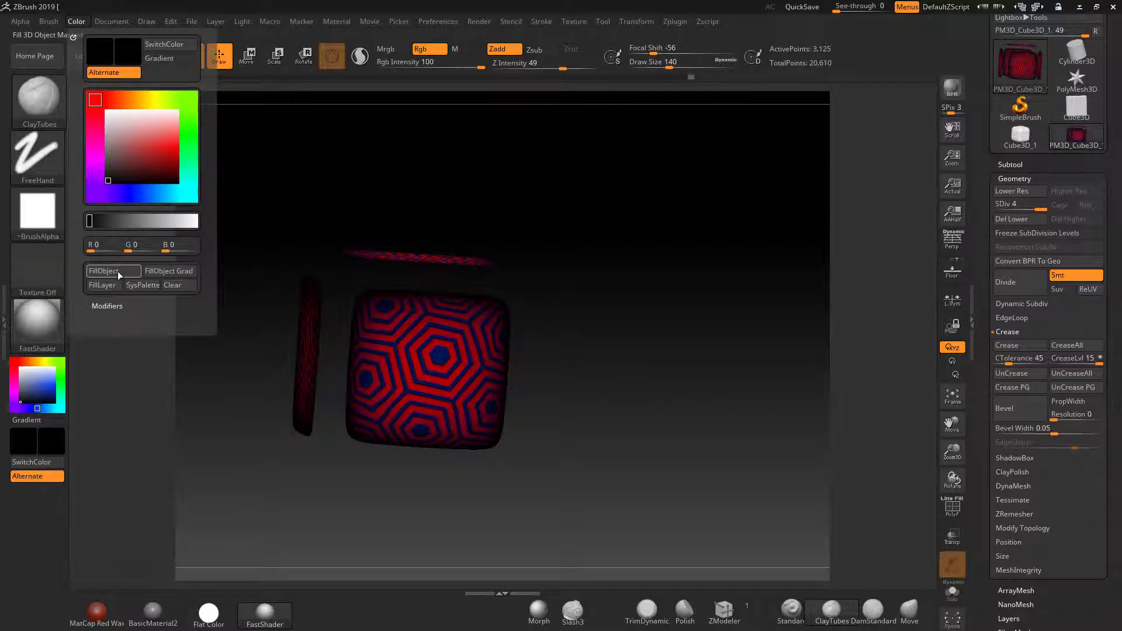
pyautogui.click(92, 272)
pyautogui.hotkey('ctrl', 'shift')
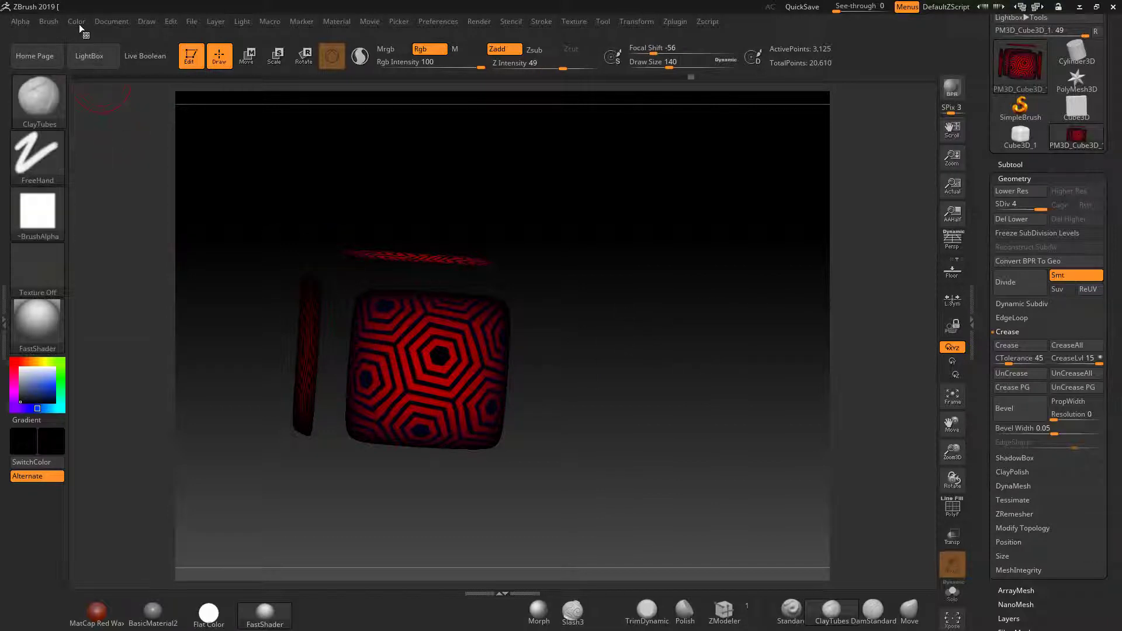
# Step: Fill the isolated panels with the chosen black and unhide the whole cube
pyautogui.click(76, 21)
pyautogui.hotkey('ctrl', 'shift')
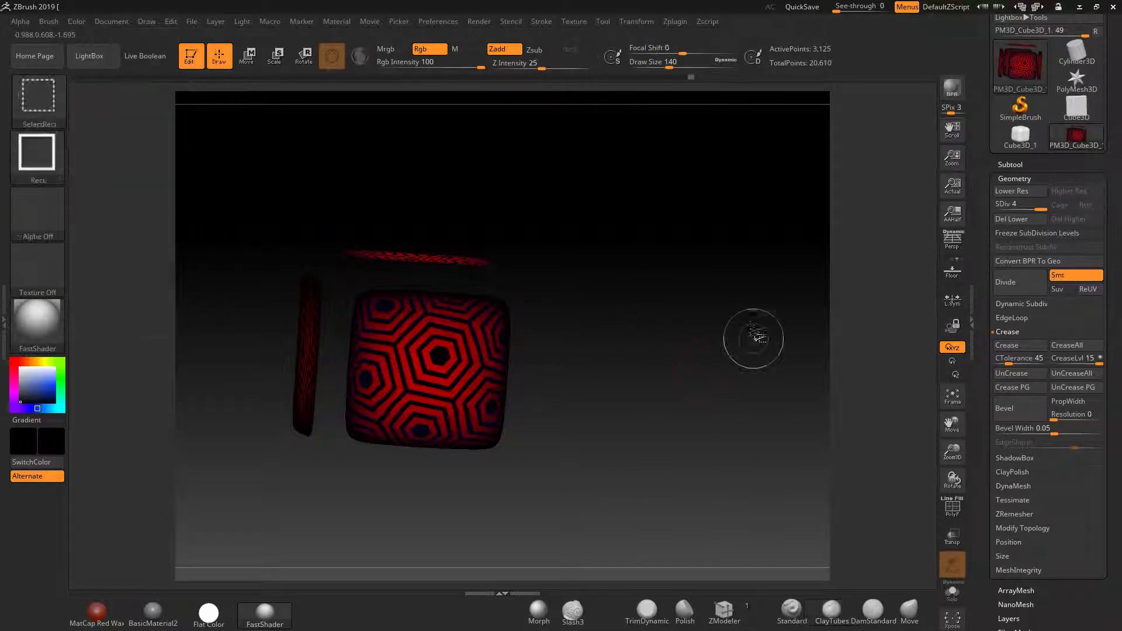
pyautogui.keyDown('ctrl'); pyautogui.keyDown('shift'); pyautogui.click(754, 338); pyautogui.keyUp('shift'); pyautogui.keyUp('ctrl')
pyautogui.moveTo(742, 326)
pyautogui.mouseDown()
pyautogui.moveTo(807, 421)
pyautogui.moveTo(539, 343)
pyautogui.moveTo(591, 328)
pyautogui.moveTo(596, 301)
pyautogui.moveTo(714, 363)
pyautogui.moveTo(707, 375)
pyautogui.mouseUp()
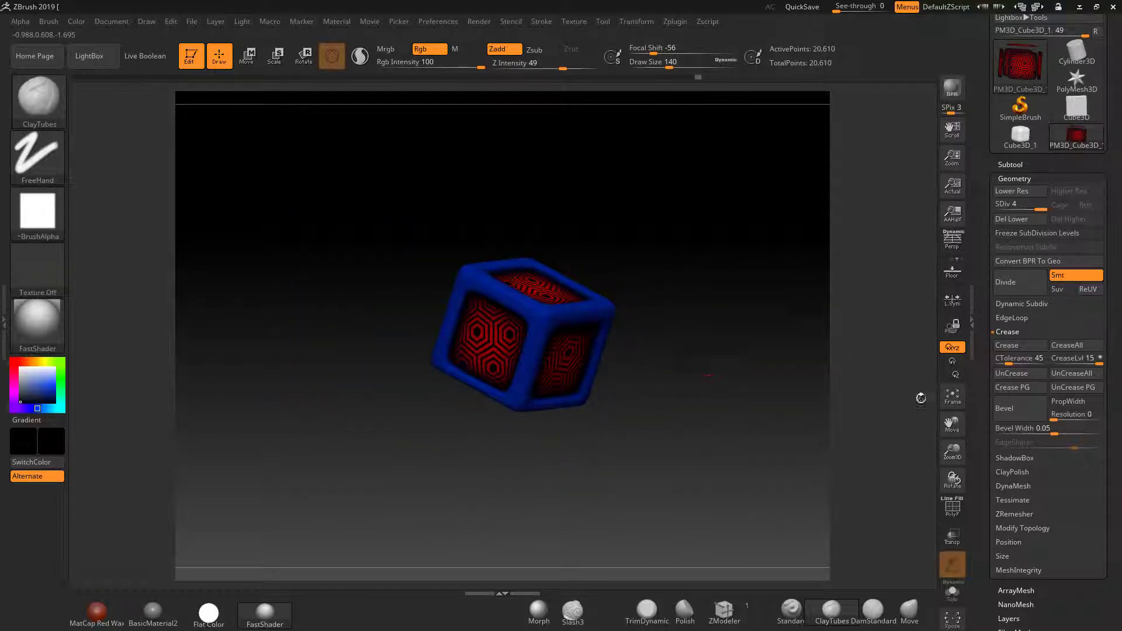
# Step: Switch the cube's surface noise off to check the plain fill colours, and switch it back on
pyautogui.scroll(-4, 1084, 590)
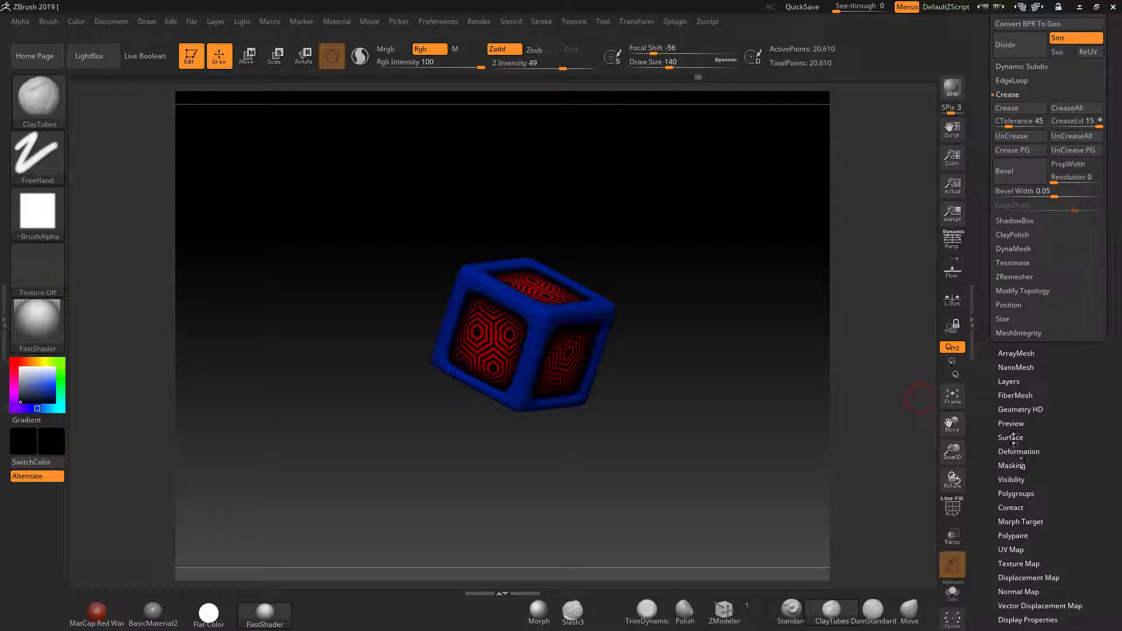
pyautogui.click(1012, 438)
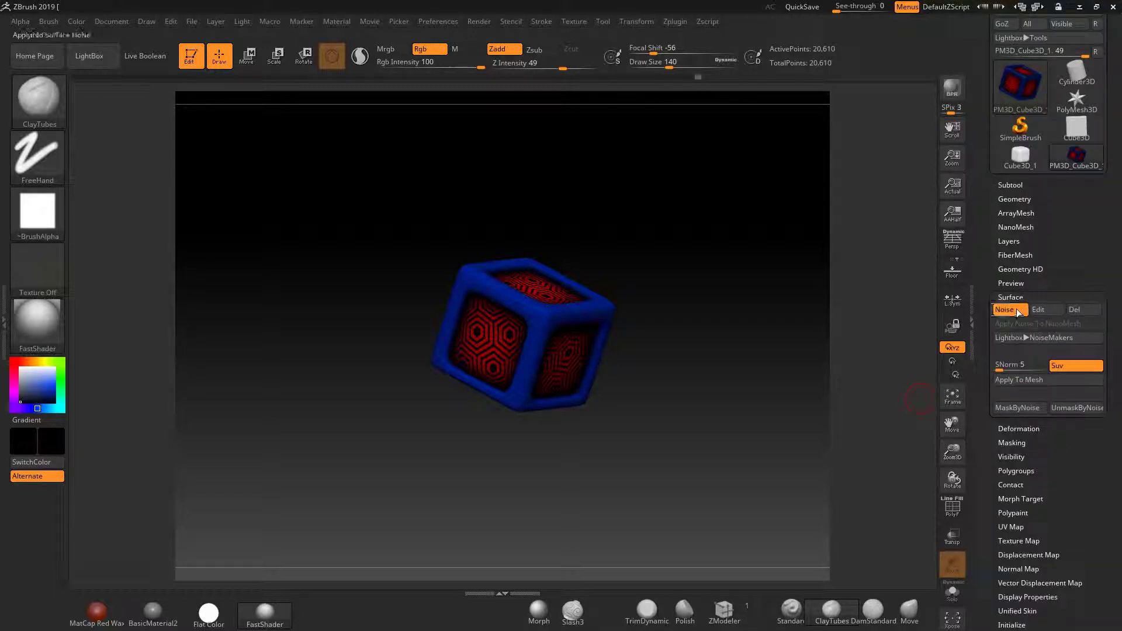
pyautogui.click(1016, 311)
pyautogui.moveTo(850, 321); pyautogui.dragTo(930, 342)
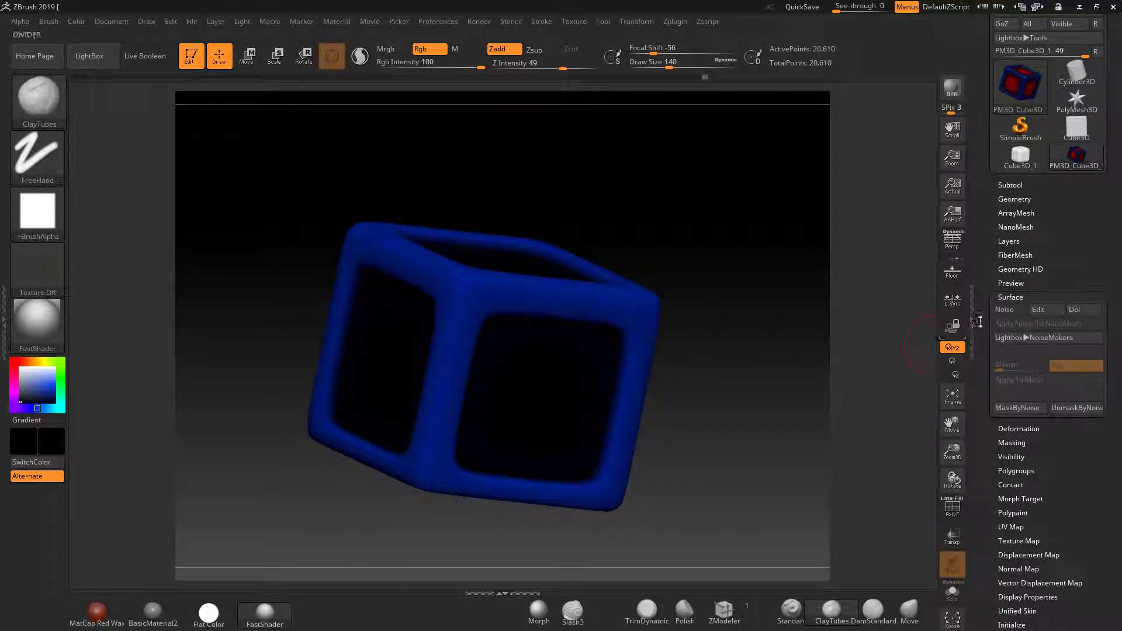
pyautogui.click(1006, 312)
# Step: Edit the surface noise in NoiseMaker, setting Strength By Mask to 0.67816, and accept it
pyautogui.click(1039, 310)
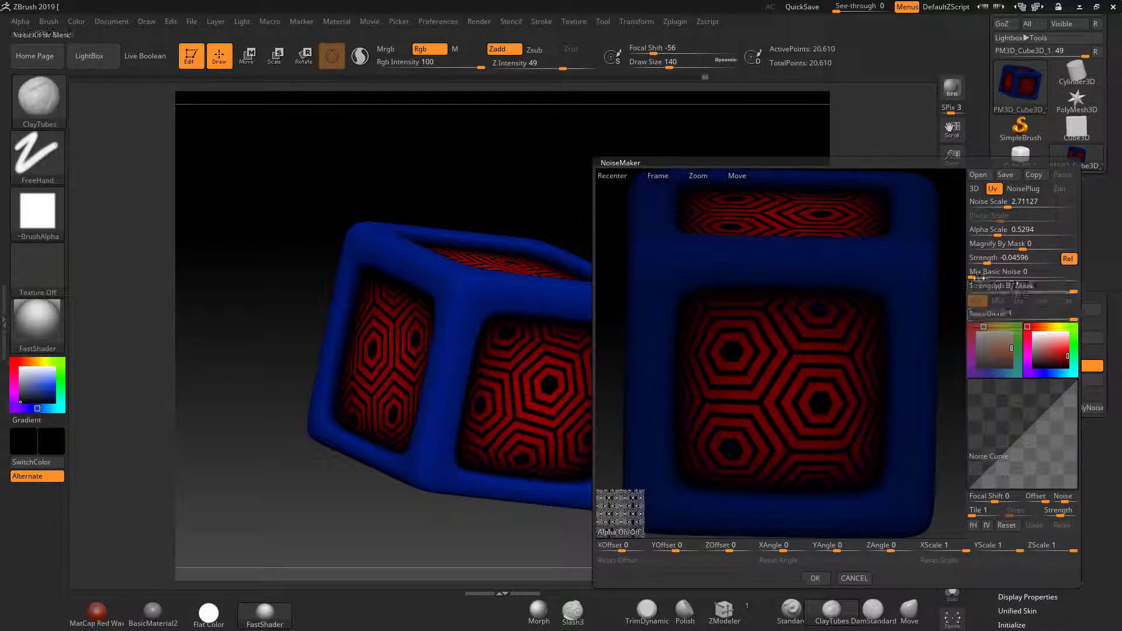
pyautogui.click(973, 275)
pyautogui.moveTo(973, 277); pyautogui.dragTo(966, 277)
pyautogui.moveTo(1073, 292); pyautogui.dragTo(1044, 293)
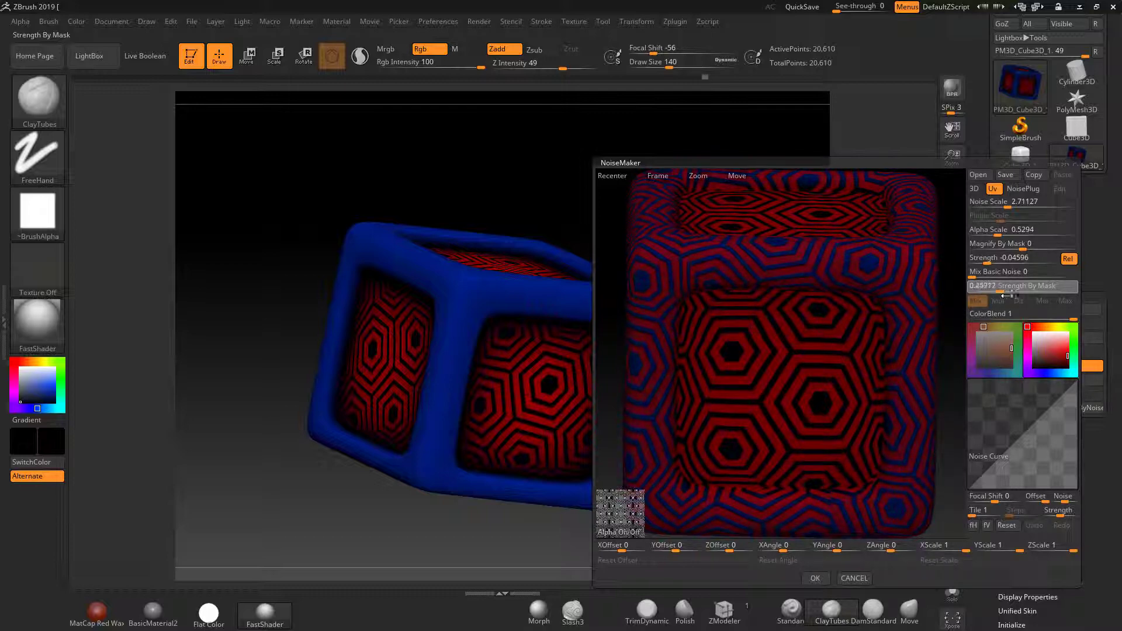
pyautogui.moveTo(1041, 296); pyautogui.dragTo(1042, 296)
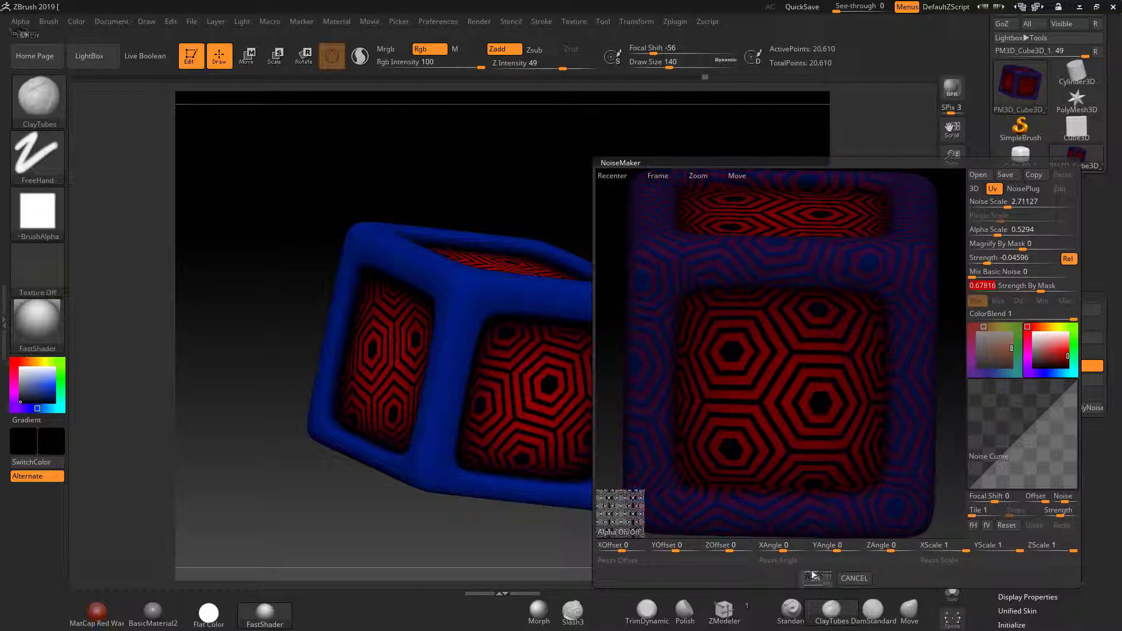
pyautogui.click(813, 575)
# Step: Create a new texture map for the cube from its polypaint and view its thumbnail
pyautogui.moveTo(759, 469); pyautogui.dragTo(744, 379)
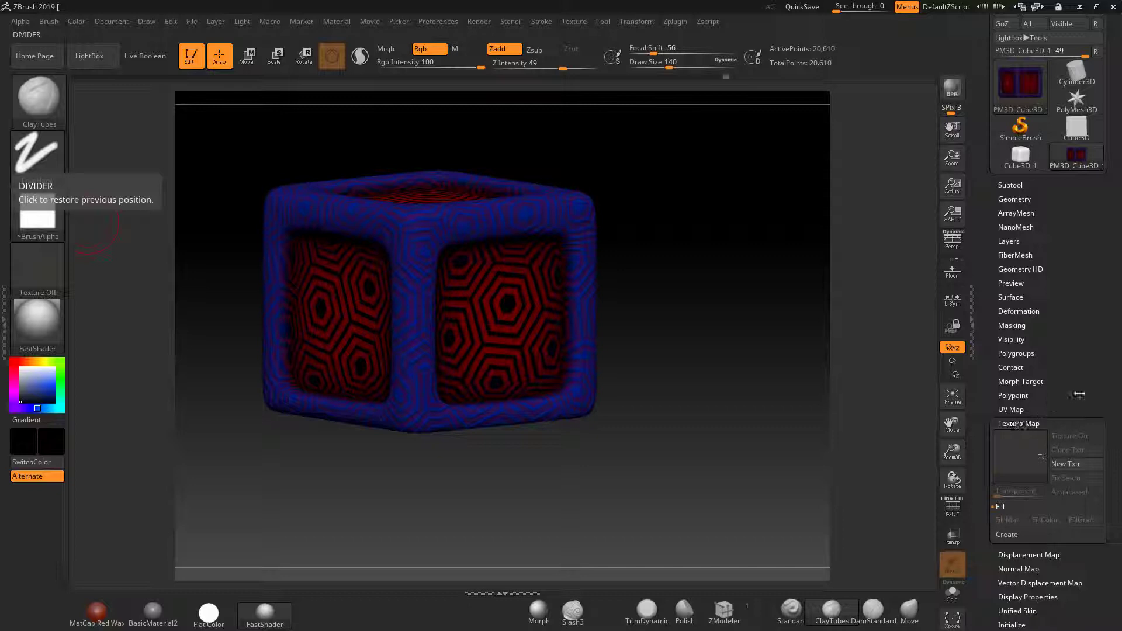
pyautogui.scroll(-2, 1070, 398)
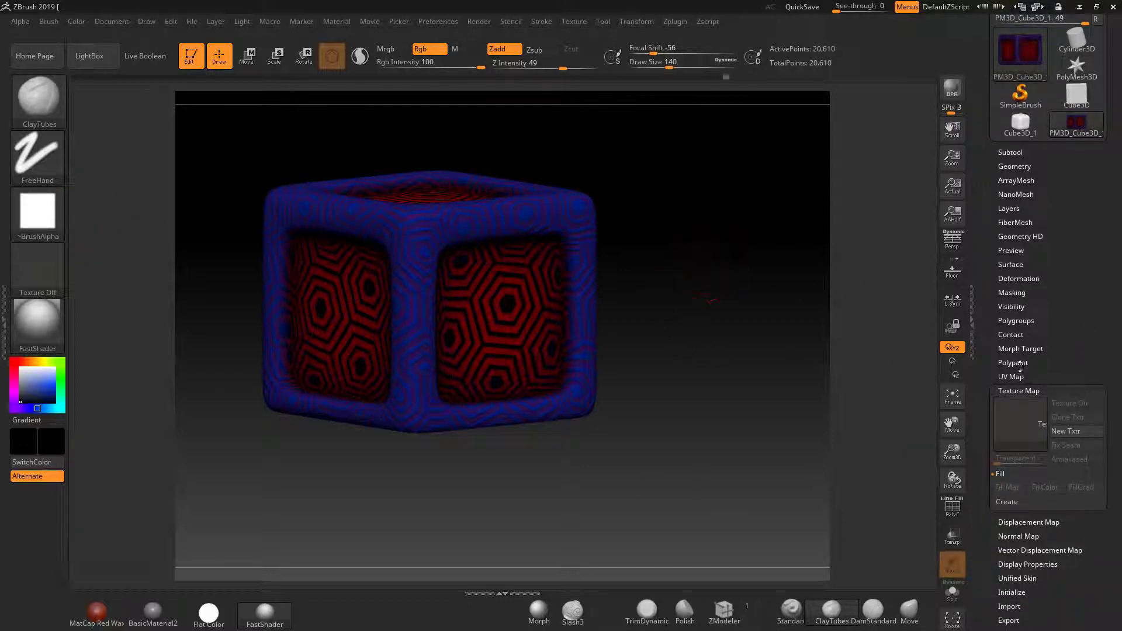
pyautogui.click(1009, 503)
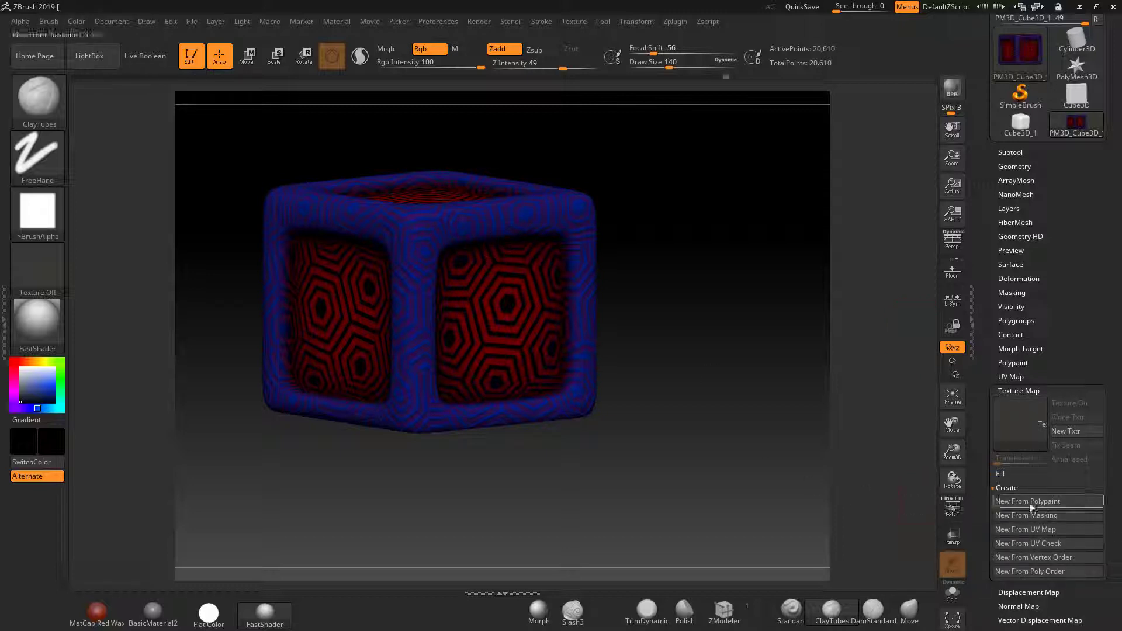
pyautogui.click(1027, 501)
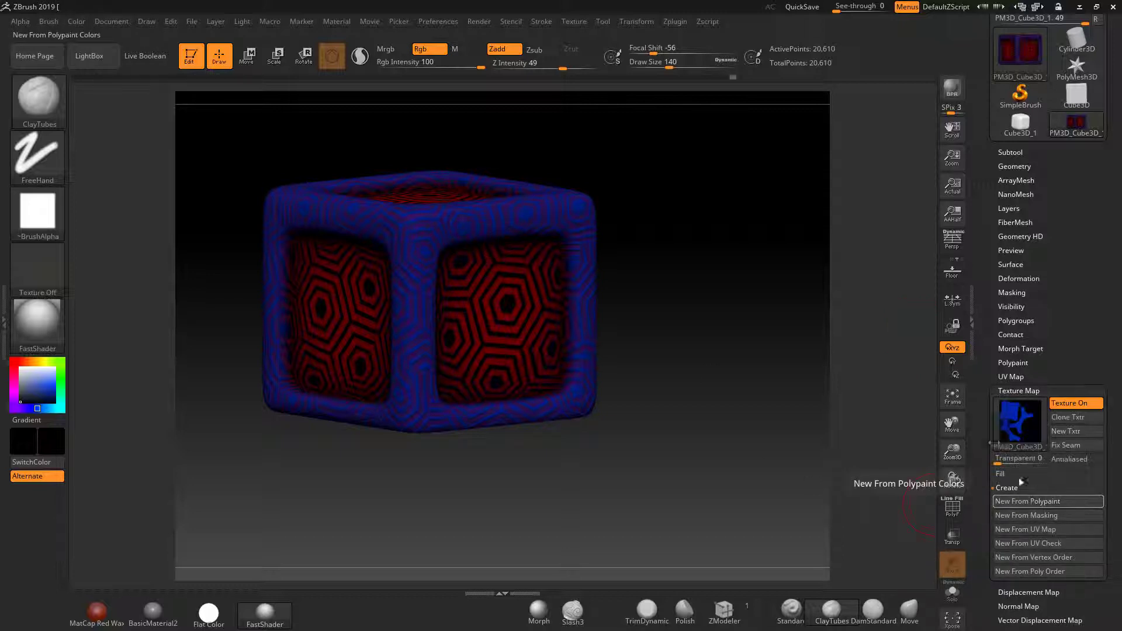
pyautogui.click(1018, 415)
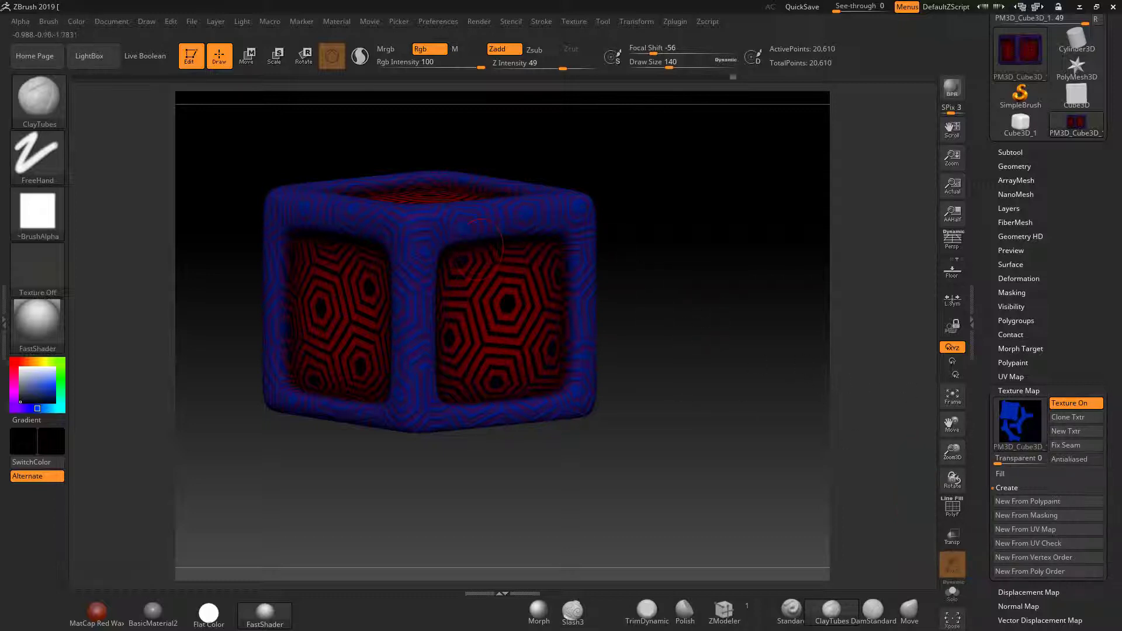
pyautogui.moveTo(704, 411); pyautogui.dragTo(571, 351)
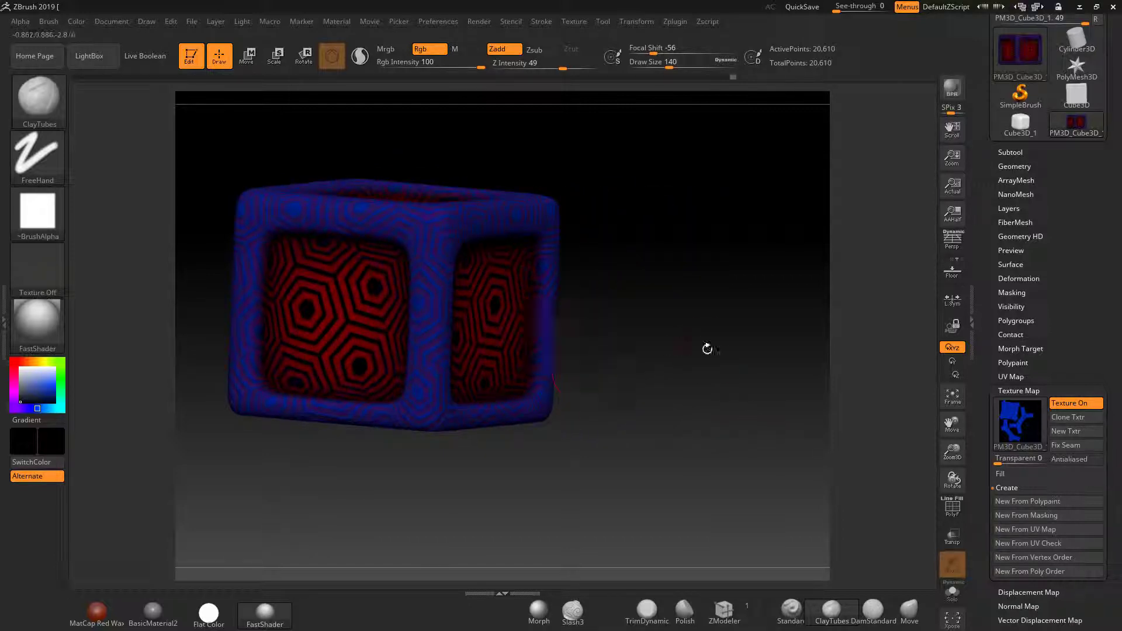
pyautogui.moveTo(707, 351); pyautogui.dragTo(790, 409)
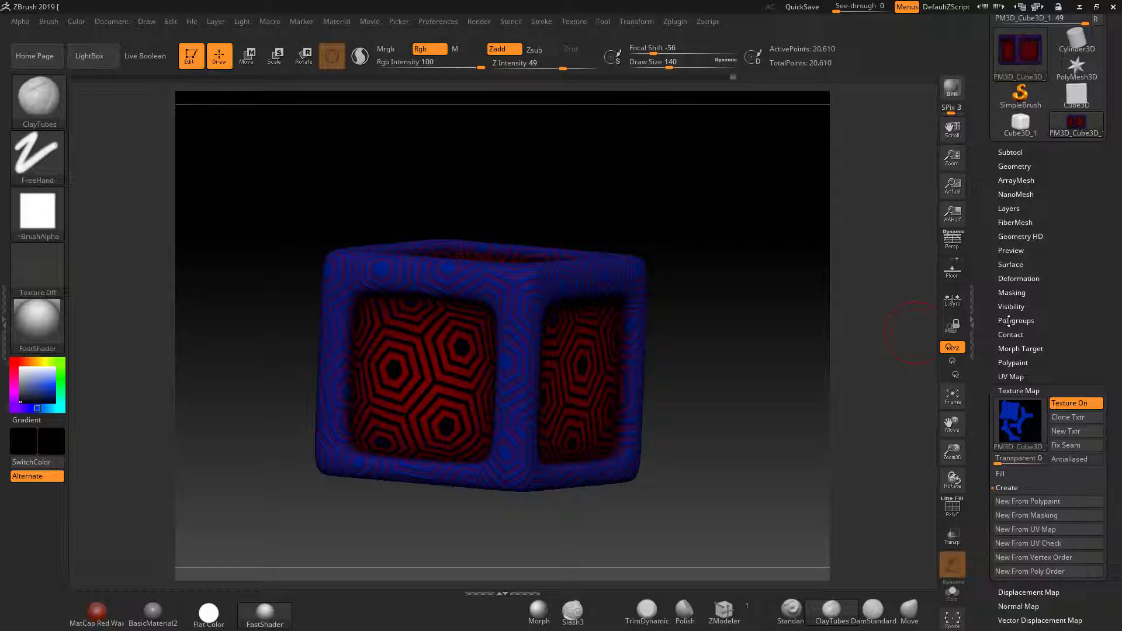
pyautogui.keyDown('alt'); pyautogui.moveTo(804, 368); pyautogui.dragTo(768, 339); pyautogui.keyUp('alt')
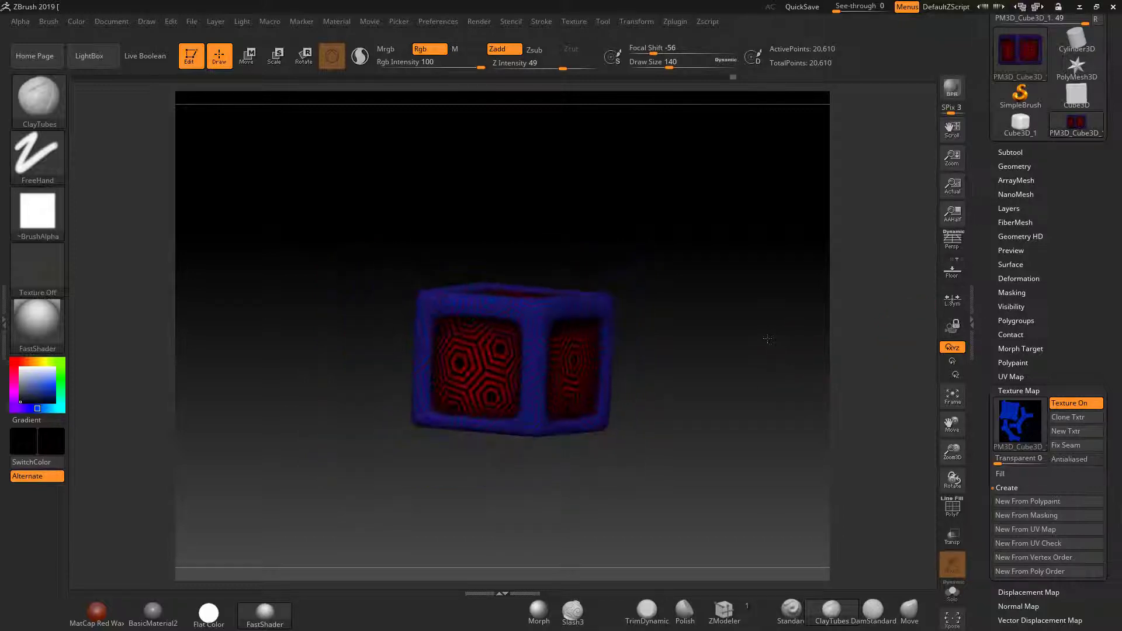
pyautogui.moveTo(771, 383); pyautogui.dragTo(803, 392)
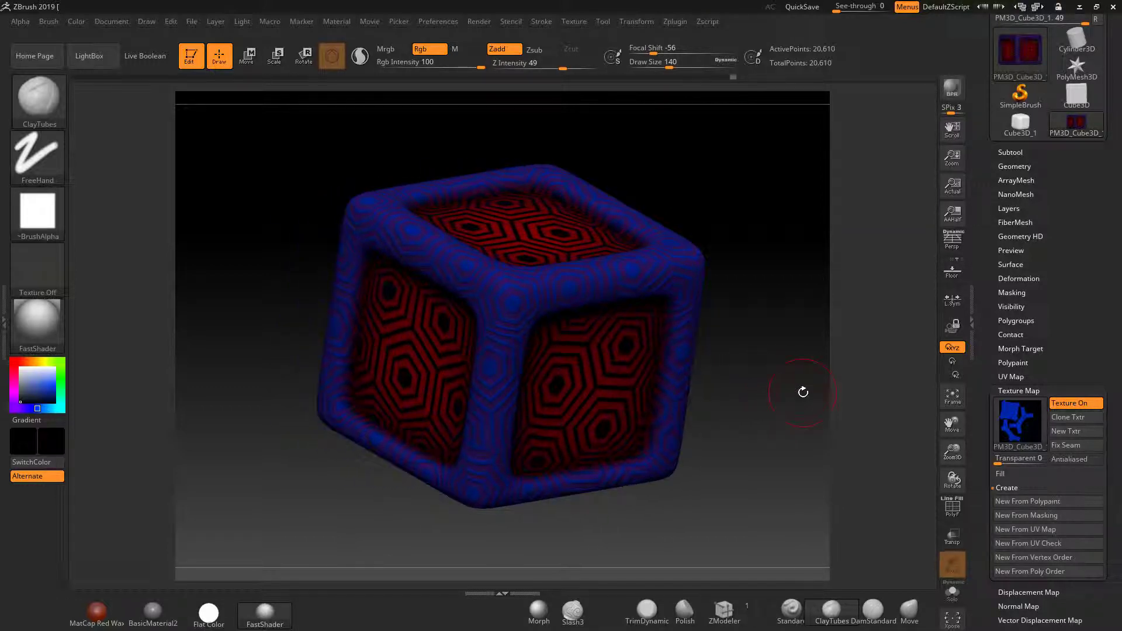